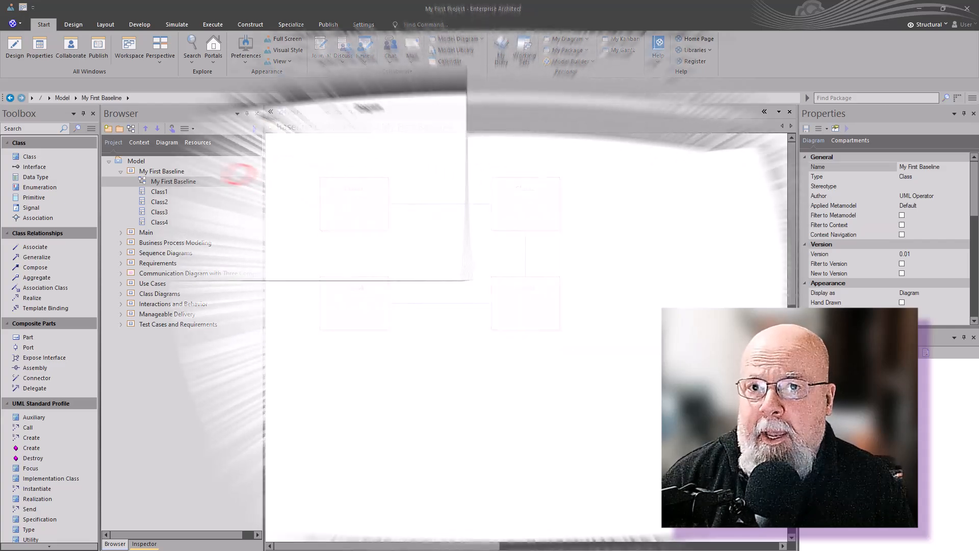
Step: Add Class1 and Class2 to the diagram and join them with an association
click(357, 122)
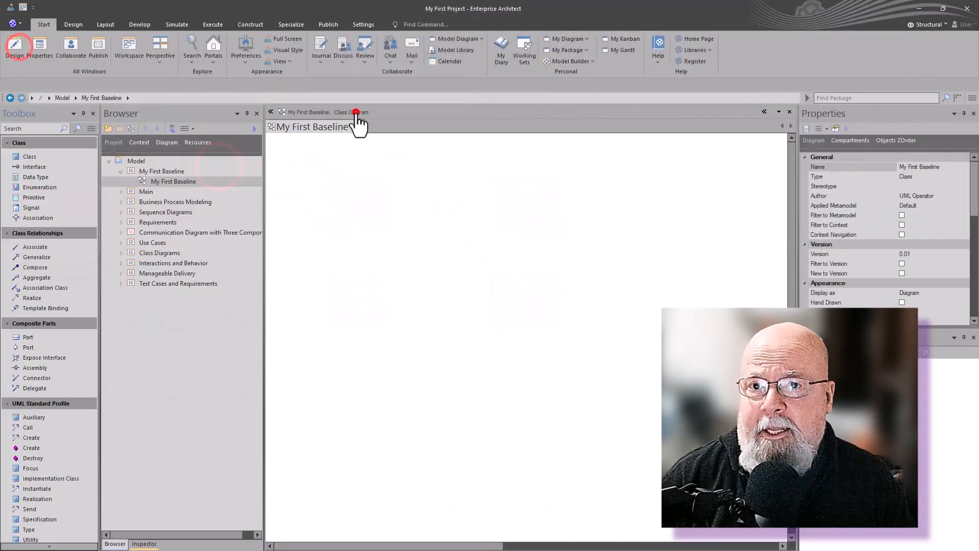
click(29, 157)
click(317, 176)
drag(24, 158, 490, 178)
click(360, 201)
drag(396, 177, 533, 204)
click(552, 225)
click(550, 217)
click(408, 279)
Step: Save baseline 0.01 of the package with the note 'Day 1'
key(ctrl+alt+b)
click(598, 223)
text(0.01)
drag(531, 279, 426, 280)
text(Day 1)
click(512, 310)
click(592, 364)
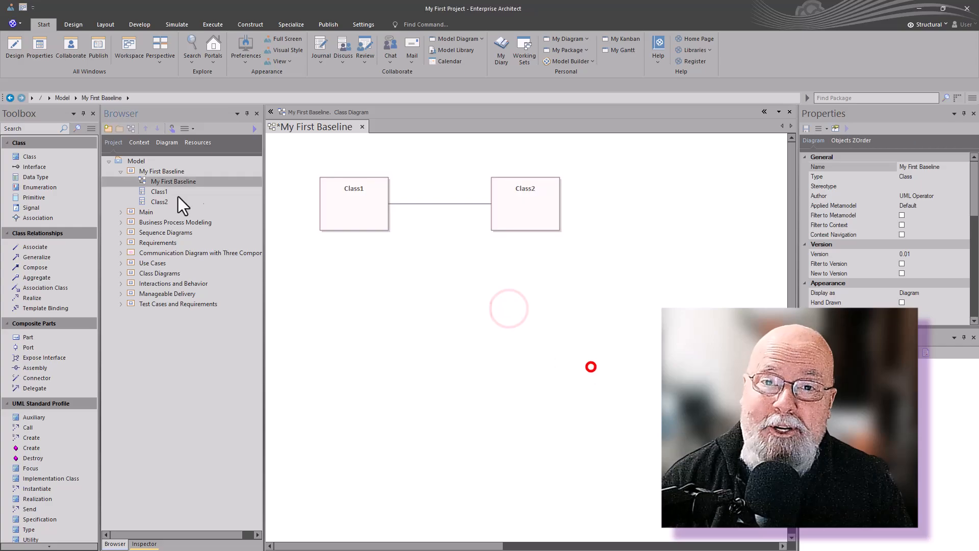
Step: Add Class3 and Class4, associate Class2–Class3 and Class3–Class4, and save the diagram
click(69, 158)
click(496, 277)
click(40, 160)
click(319, 276)
drag(522, 311, 518, 311)
click(520, 218)
drag(571, 175, 383, 305)
click(552, 52)
click(542, 296)
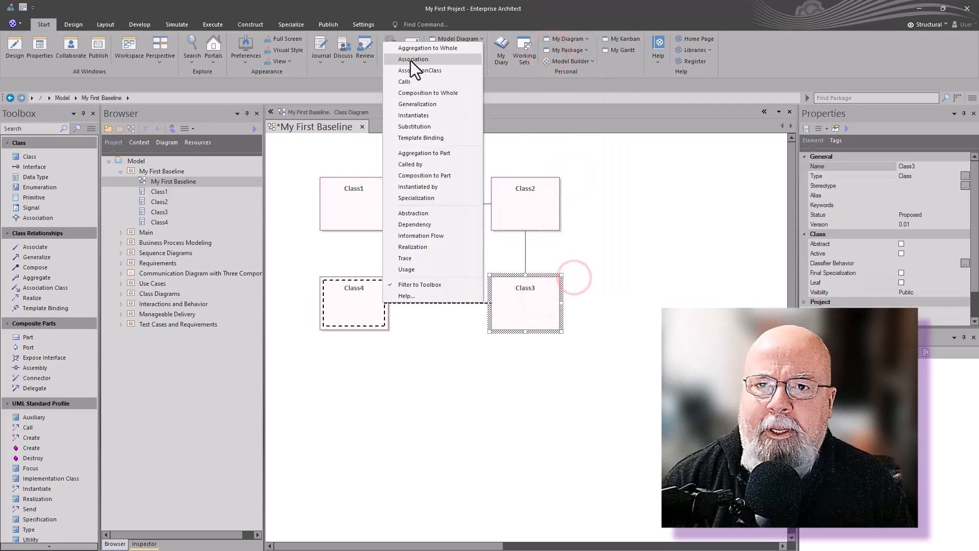
click(411, 63)
click(452, 397)
key(ctrl+s)
Step: Save baseline 0.02 of the package with the note 'Day 2'
key(ctrl+alt+b)
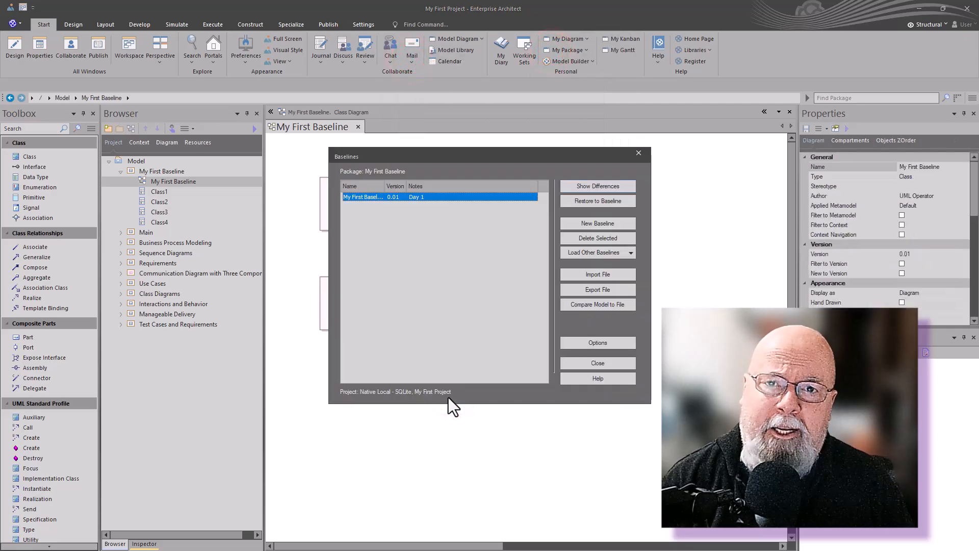
click(592, 224)
text(0.02)
triple_click(502, 278)
text(Day 2)
click(512, 310)
Step: Compare the current model with baseline 0.01 and inspect a difference
click(410, 205)
click(584, 186)
click(334, 217)
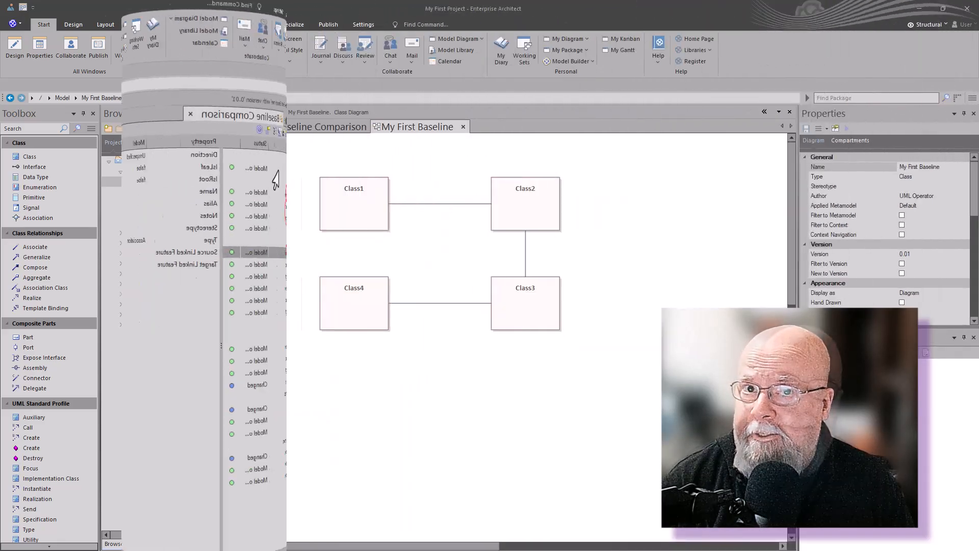
click(429, 264)
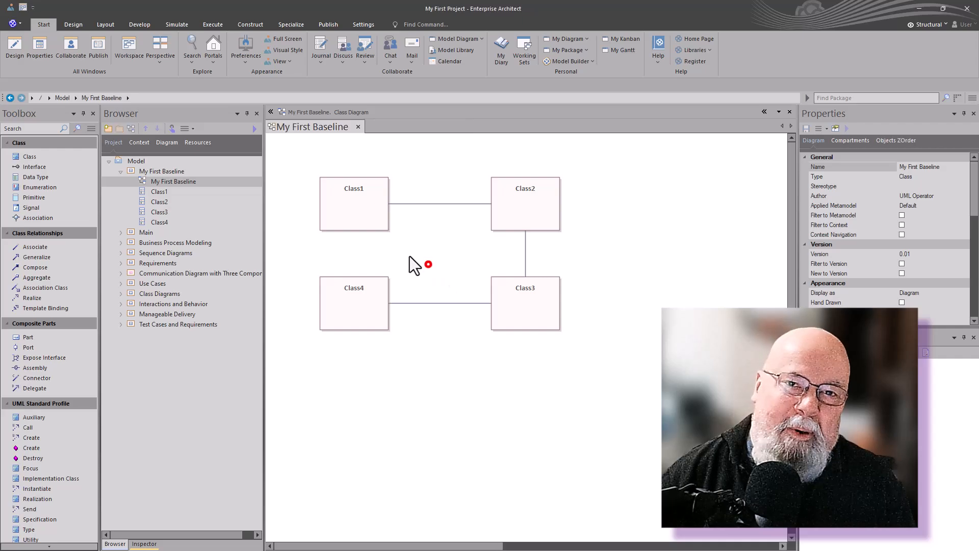
Step: Restore the package to baseline 0.01
key(ctrl+alt+b)
click(396, 206)
click(599, 202)
click(553, 304)
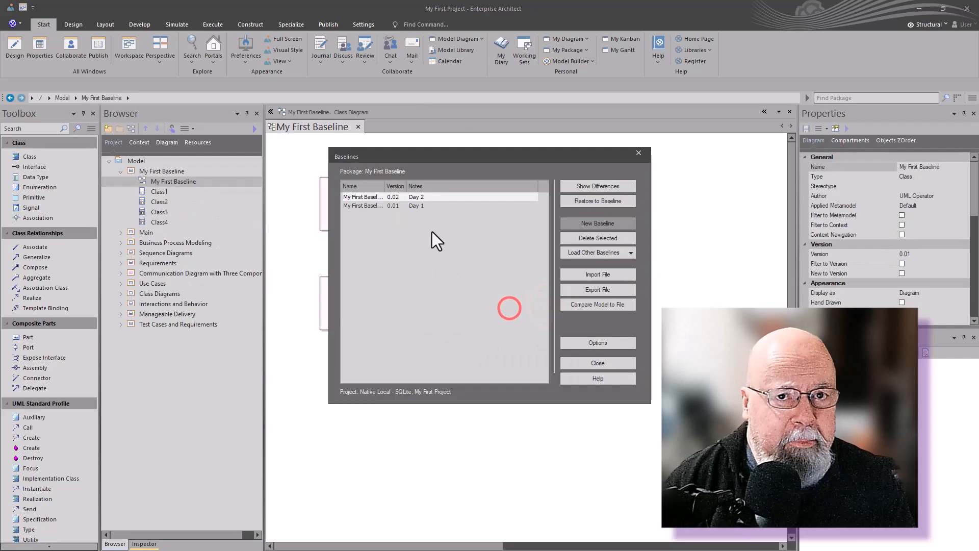
Step: Compare the model with baseline 0.01 again, inspecting the association differences
click(409, 204)
click(584, 184)
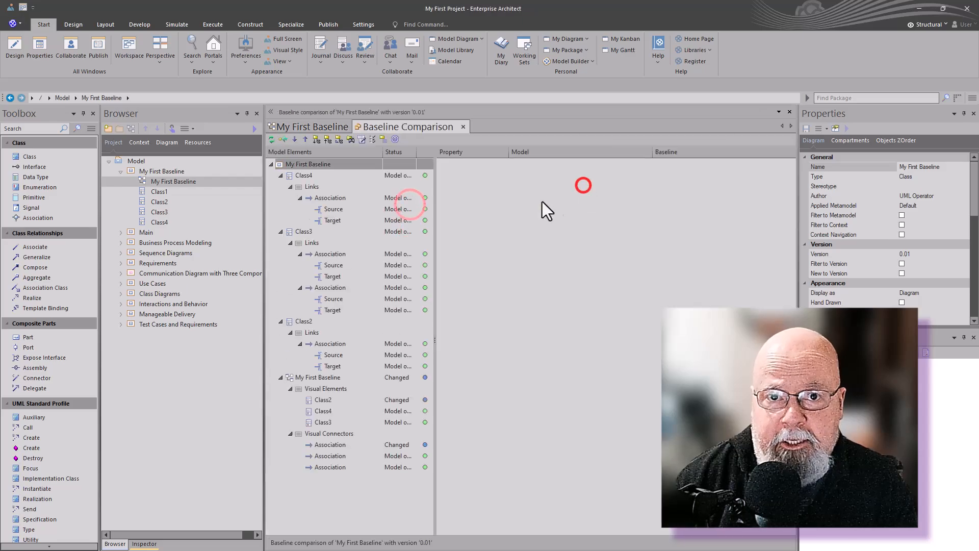
click(330, 198)
click(332, 253)
click(383, 260)
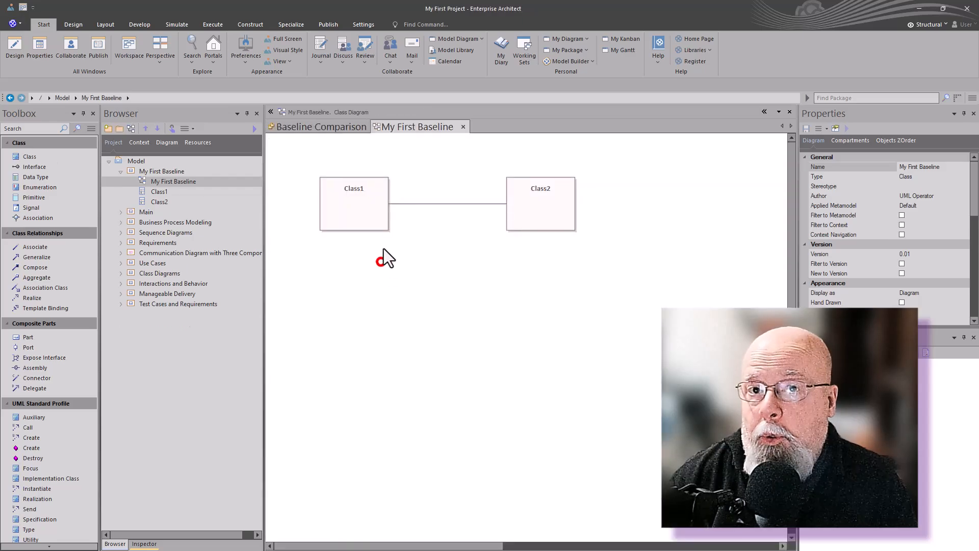
Step: Restore the package to baseline 0.02 and reopen the My First Baseline diagram
key(ctrl+alt+b)
click(585, 201)
click(562, 308)
click(121, 171)
double_click(145, 181)
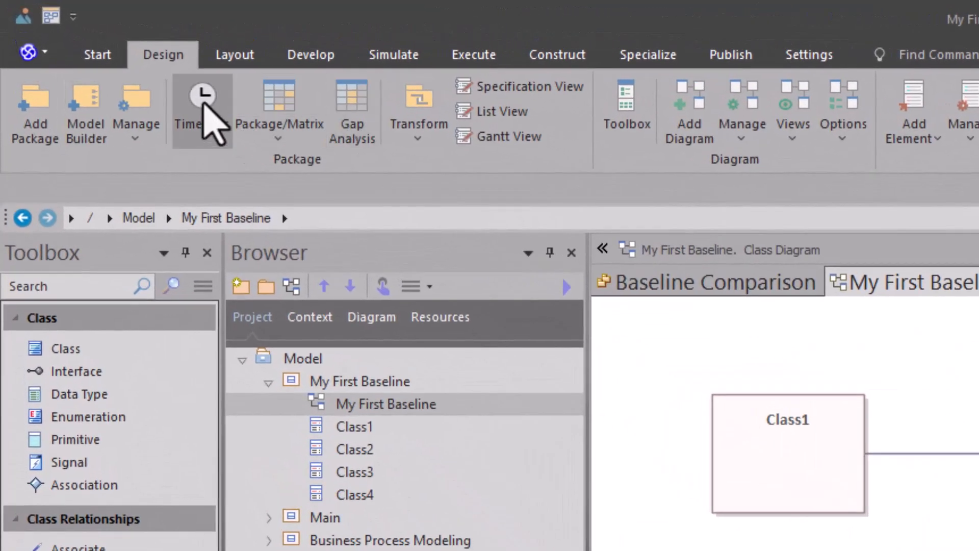
Step: Open the Timelines panel from the Design ribbon to list the six diagram snapshots
click(158, 54)
click(204, 105)
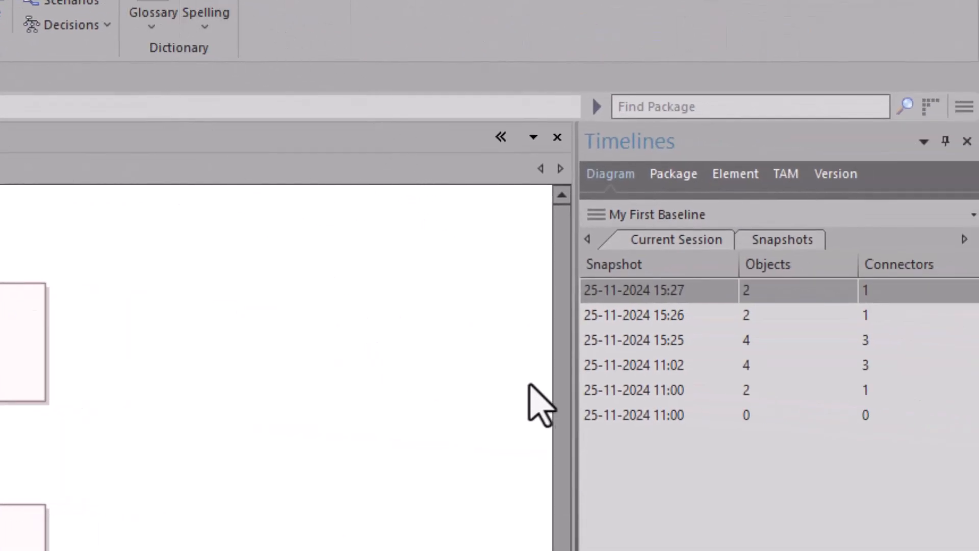
Step: Show the earliest empty snapshot, then preview the 11:00, 11:02, 15:25, 15:26 and 15:27 snapshots
click(636, 415)
right_click(639, 414)
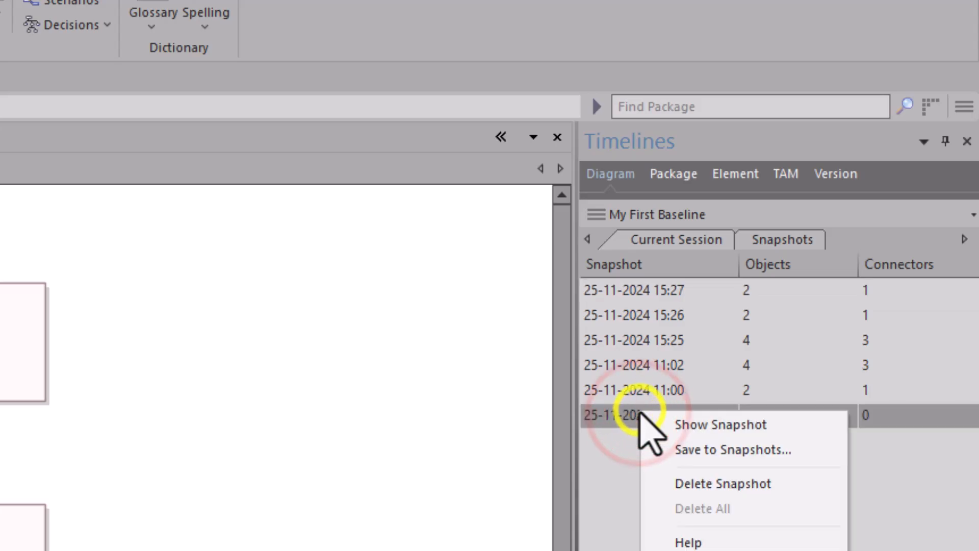
click(684, 426)
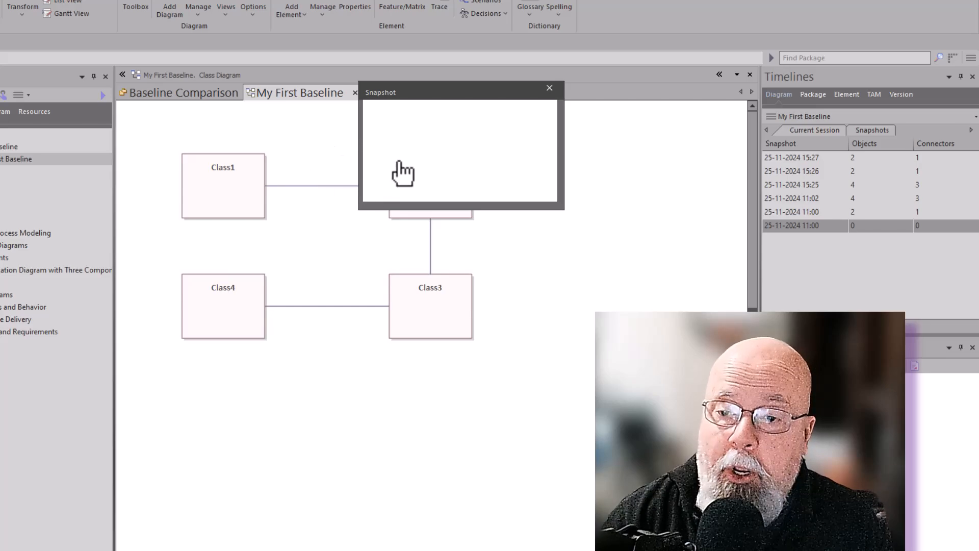
click(775, 211)
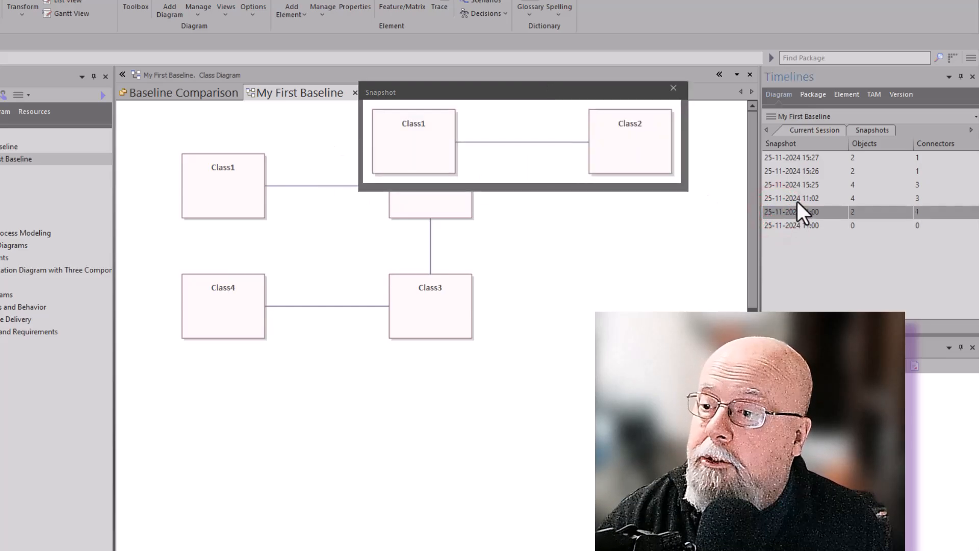
click(797, 200)
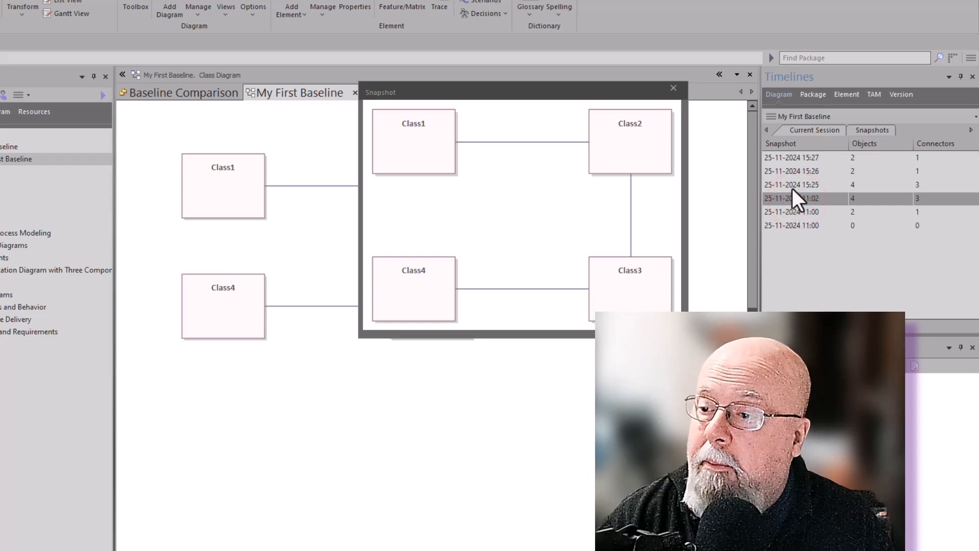
click(790, 185)
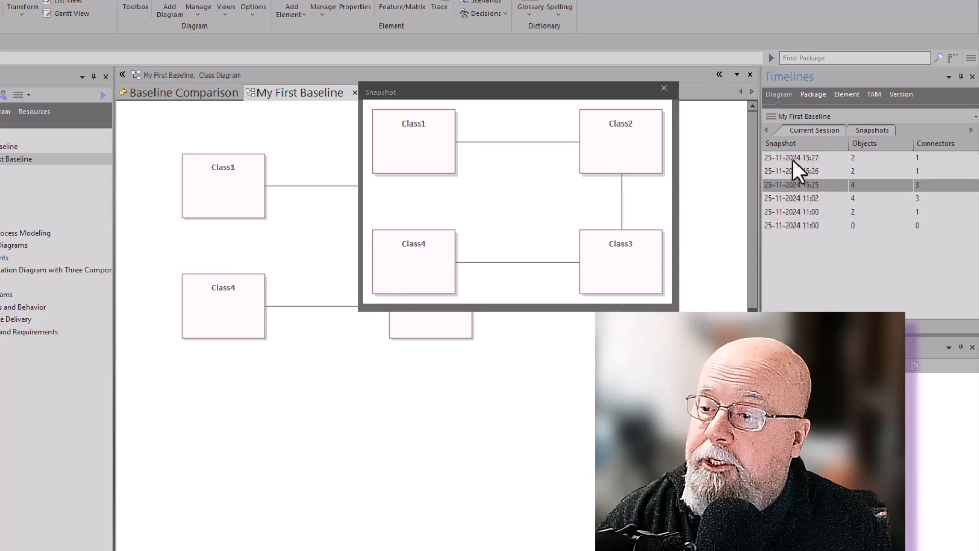
click(786, 172)
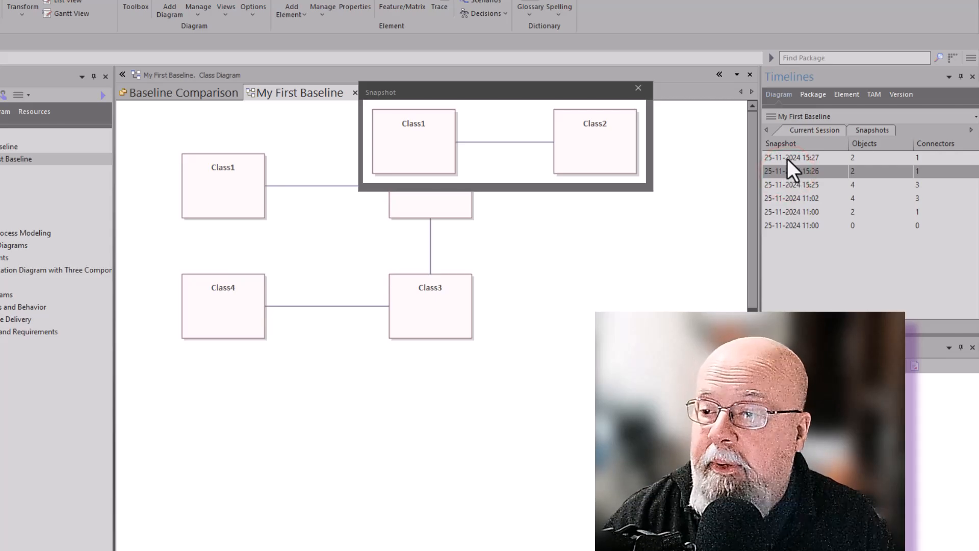
click(788, 158)
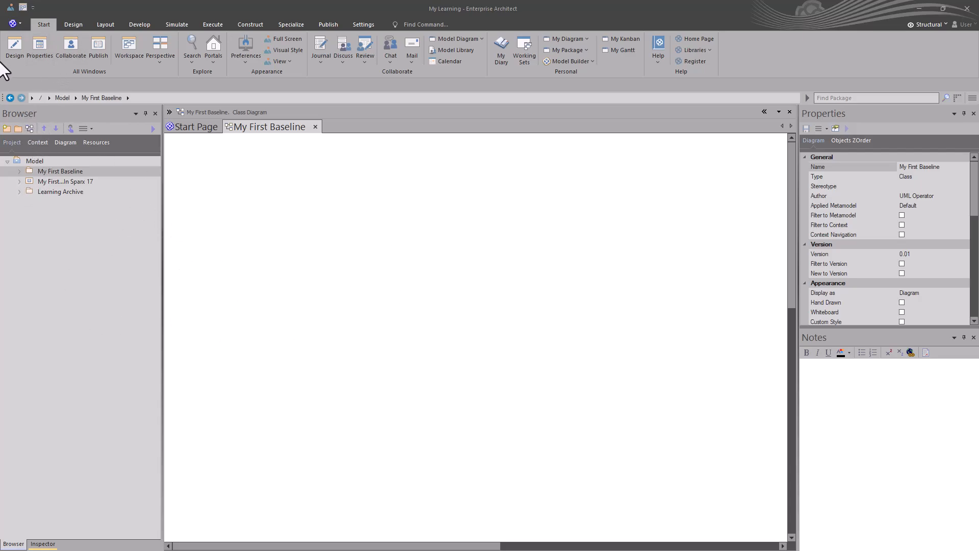
Step: Show the Toolbox and apply the Common user layout
click(13, 52)
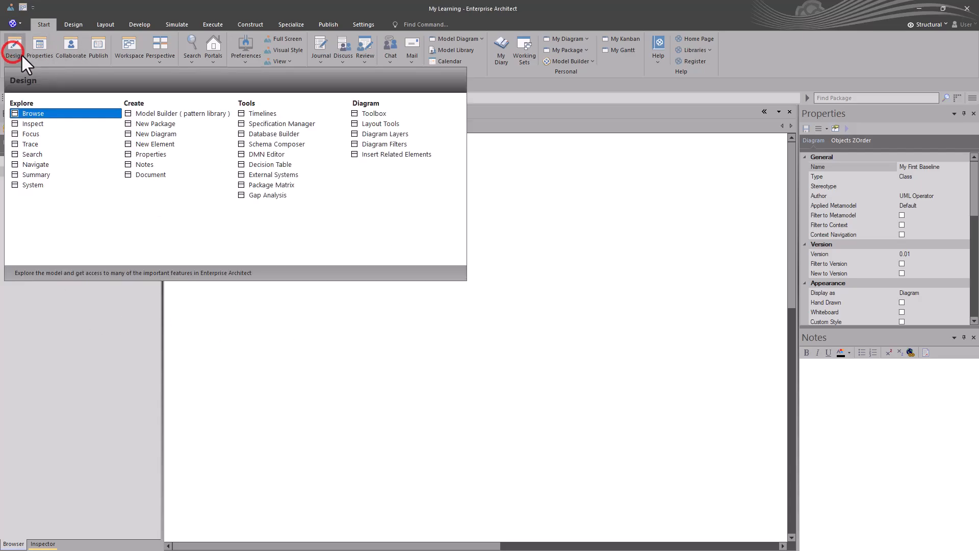
click(372, 111)
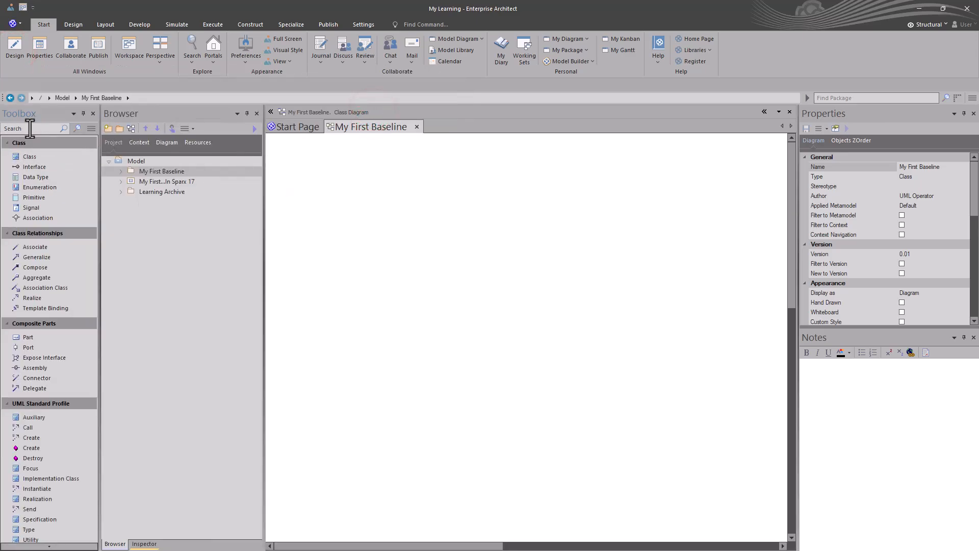
click(22, 7)
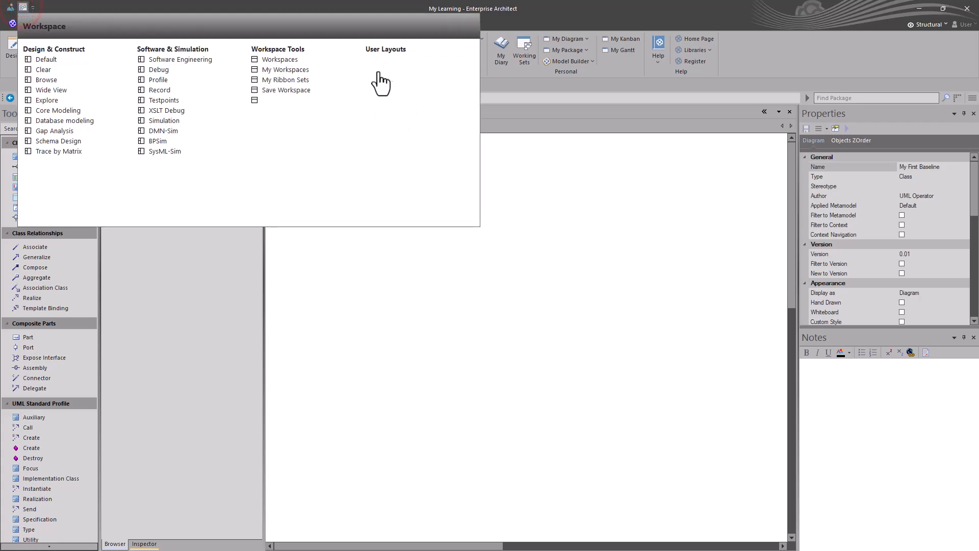
click(402, 80)
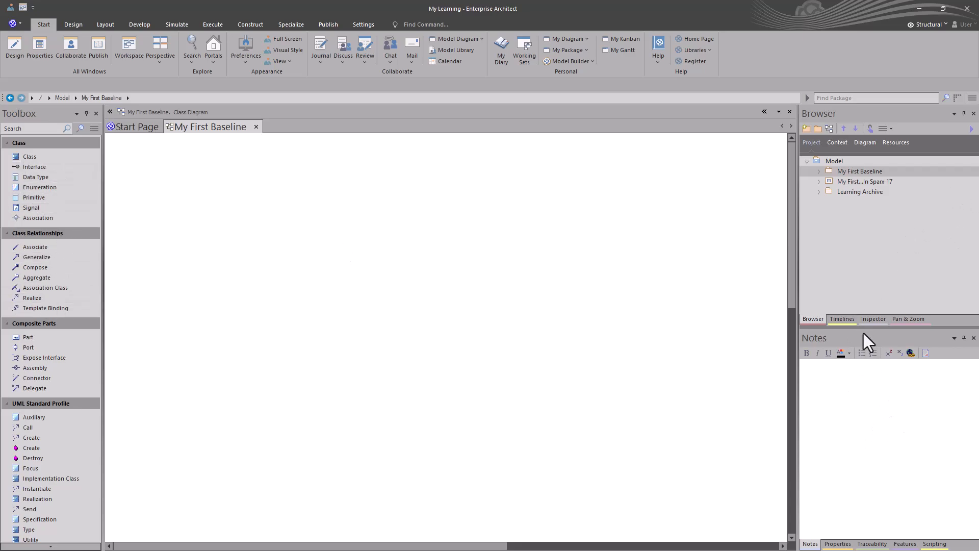
Step: Cycle the side panel through Timelines, Inspector and Browser, then open My First Baseline's Baselines
click(841, 318)
click(871, 319)
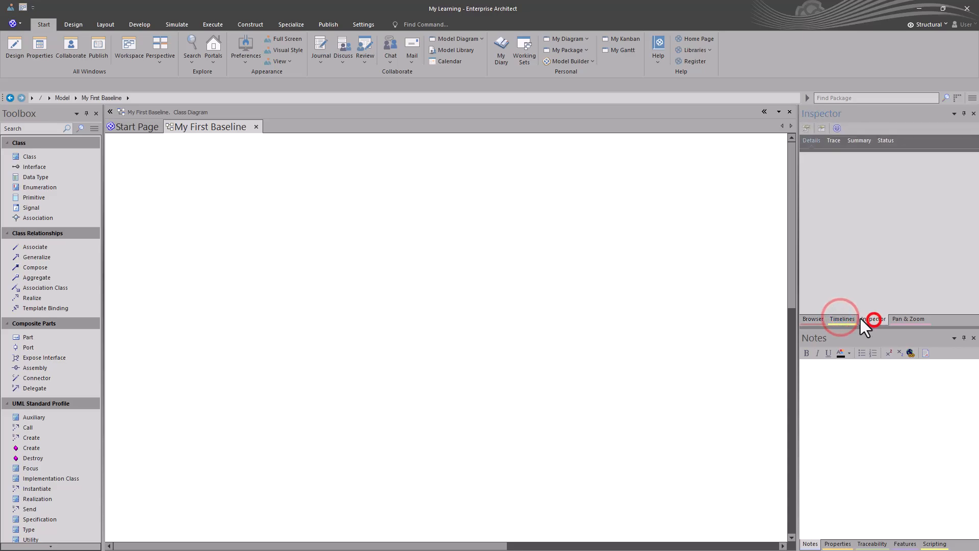
click(812, 319)
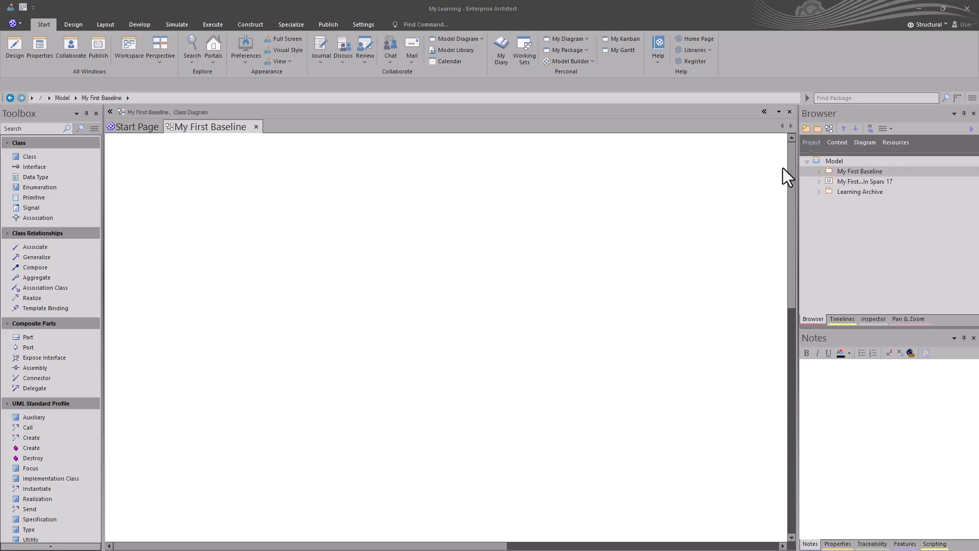
click(839, 170)
click(500, 222)
key(ctrl+alt+b)
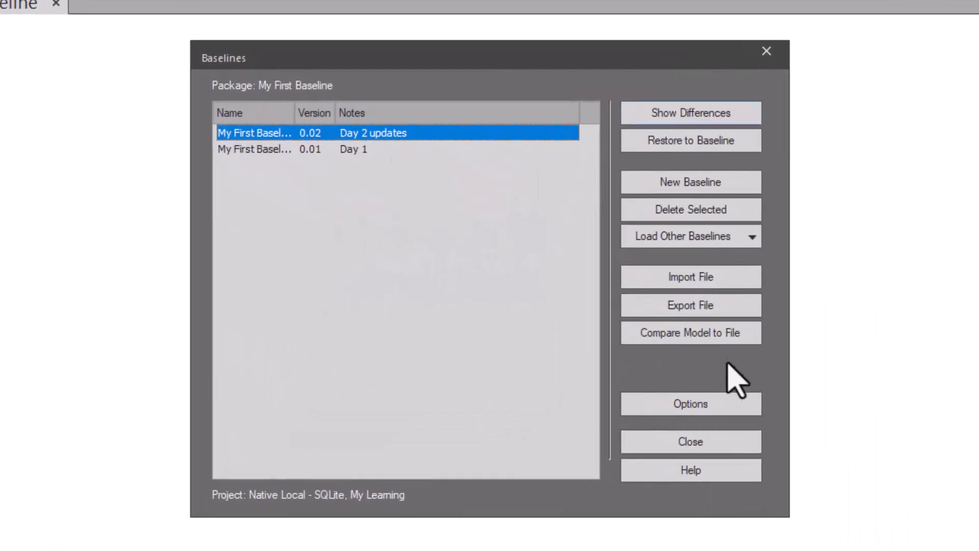
Step: Reopen the package's baselines via Design > Manage, then list project baselines with Find Baselines
click(692, 442)
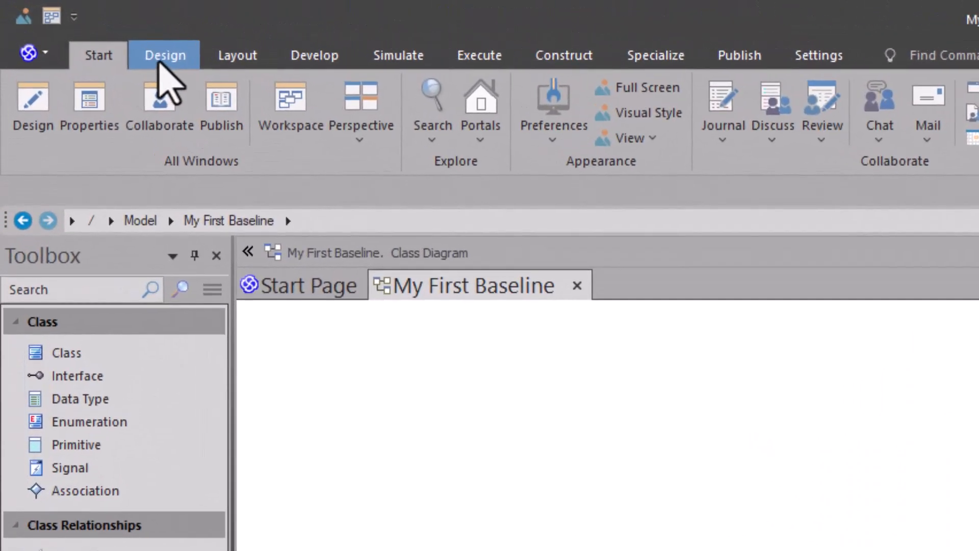
click(161, 57)
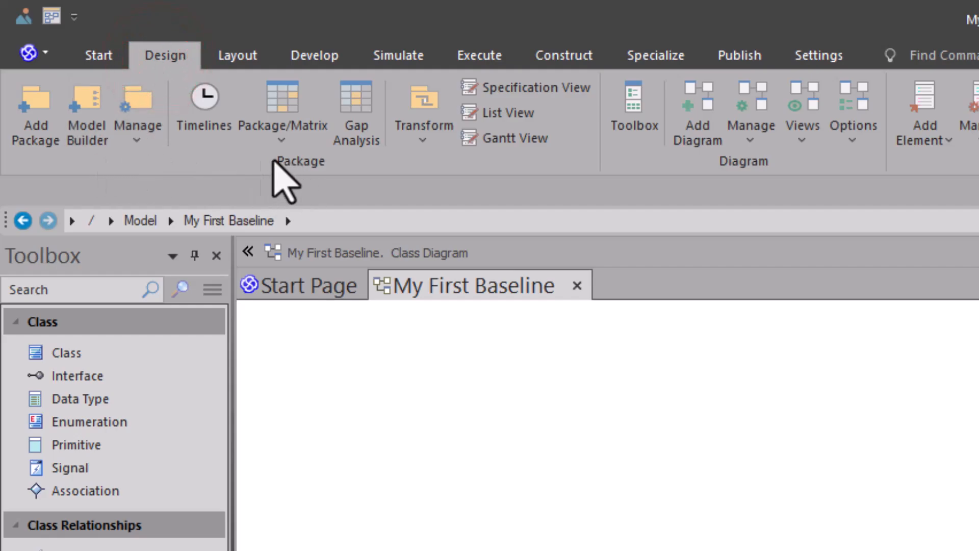
click(132, 145)
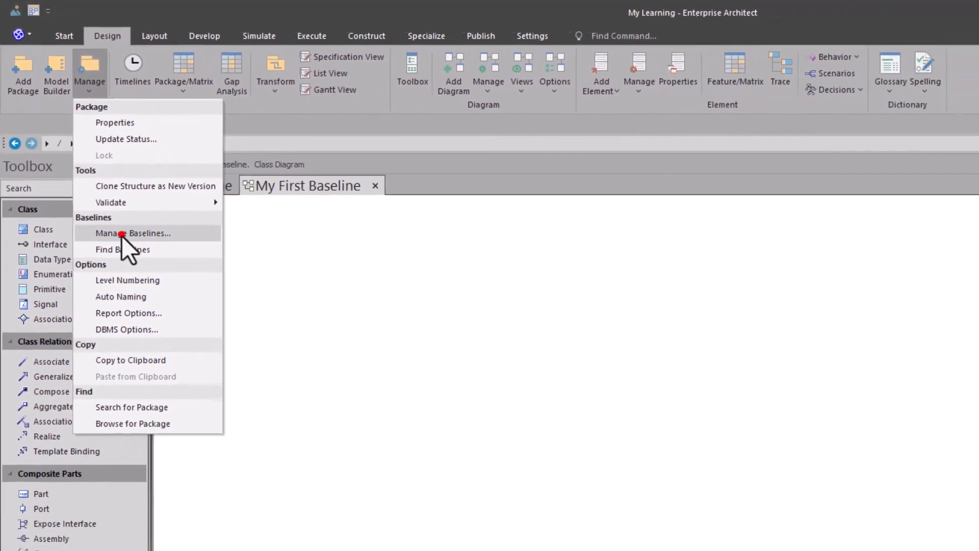
click(123, 237)
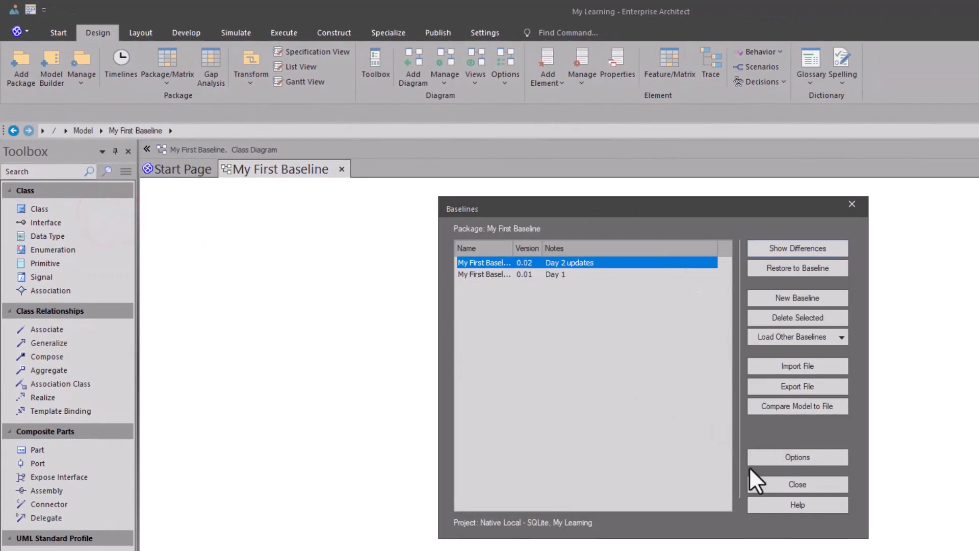
click(756, 482)
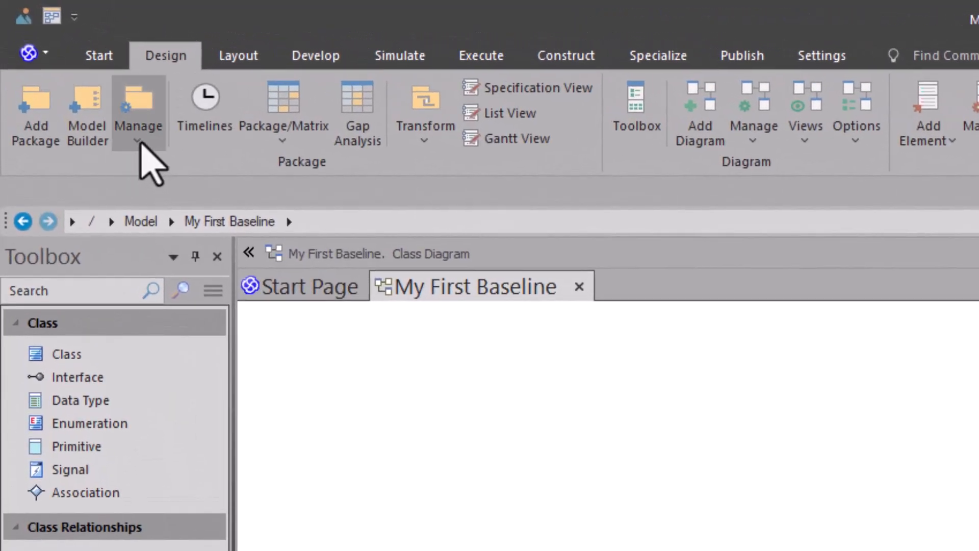
click(138, 140)
click(202, 382)
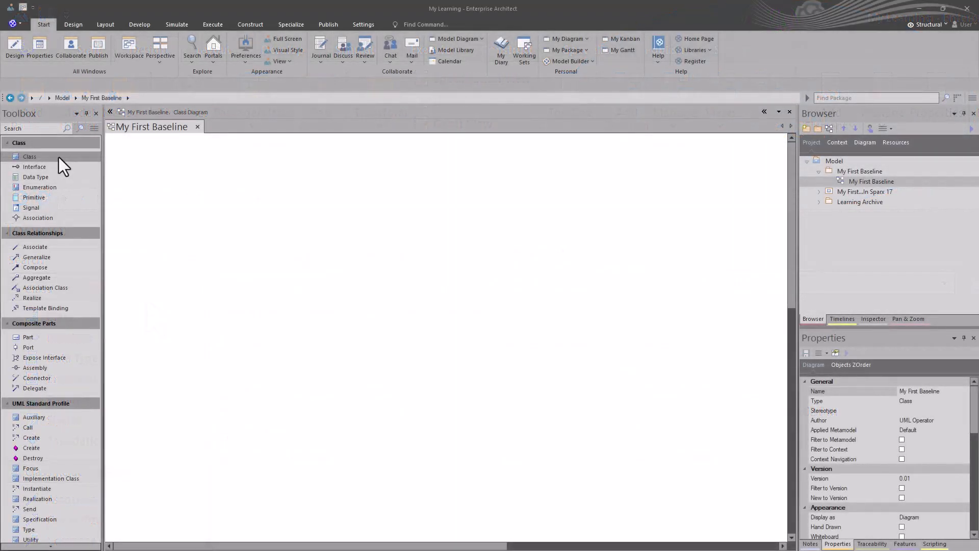
Step: Place Class1, then quick-link a new associated Class2 and move it to the right
click(37, 155)
click(173, 170)
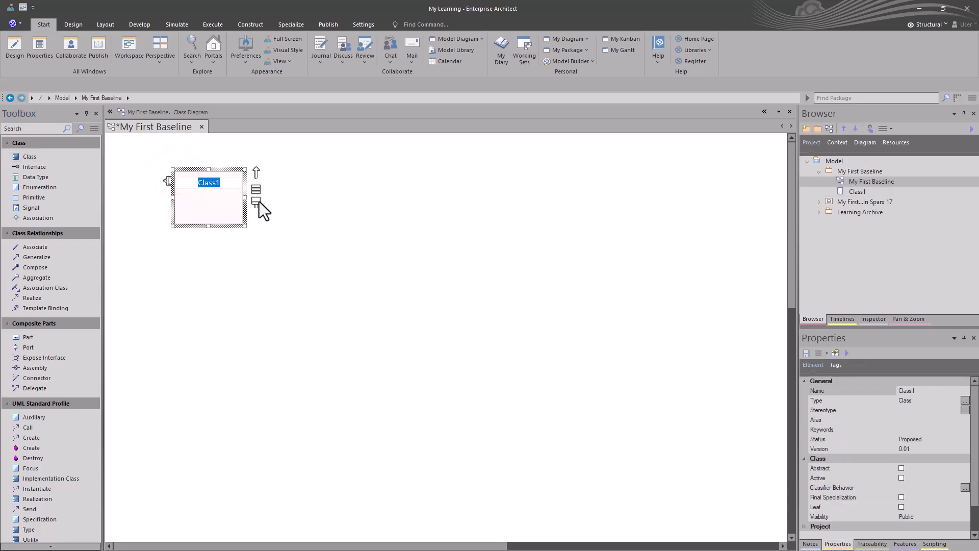
drag(255, 173, 352, 197)
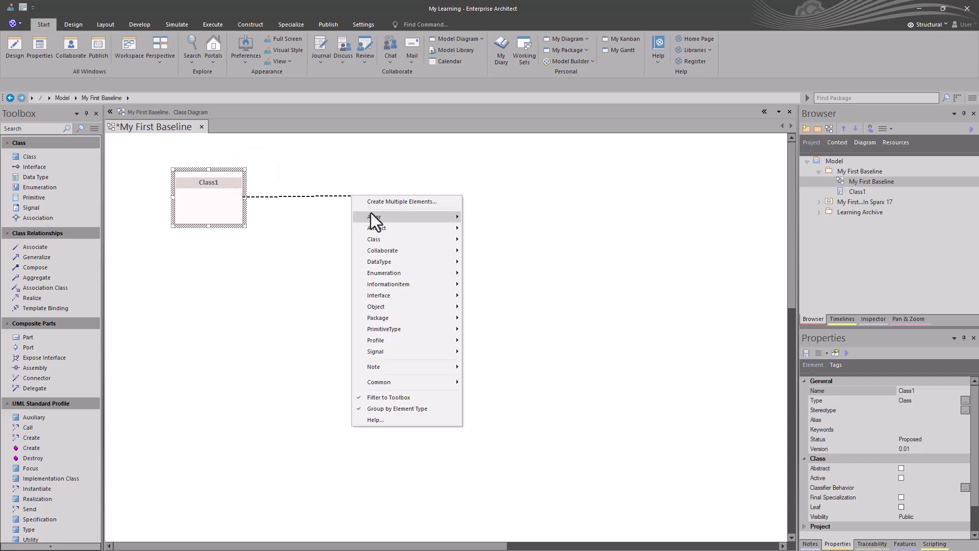
mouse_move(400, 211)
click(392, 238)
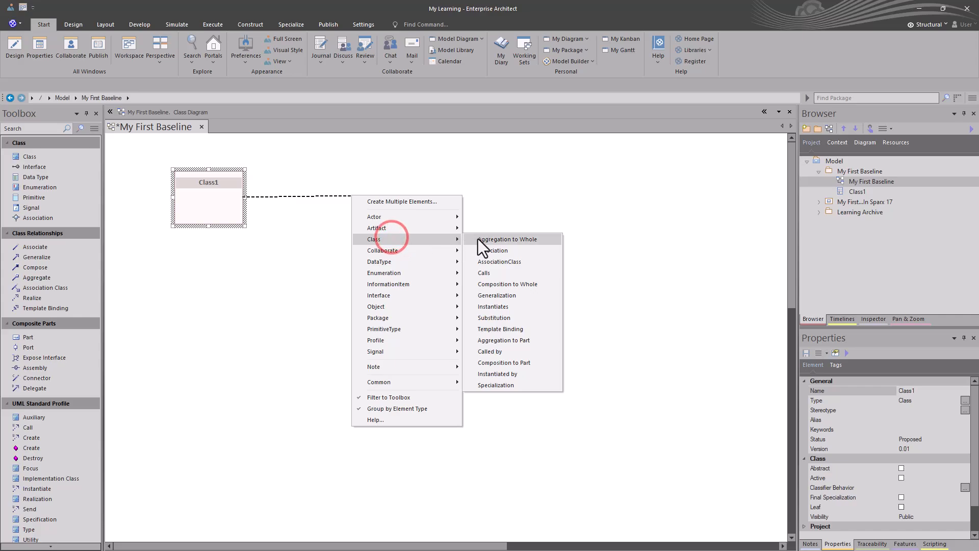
click(504, 250)
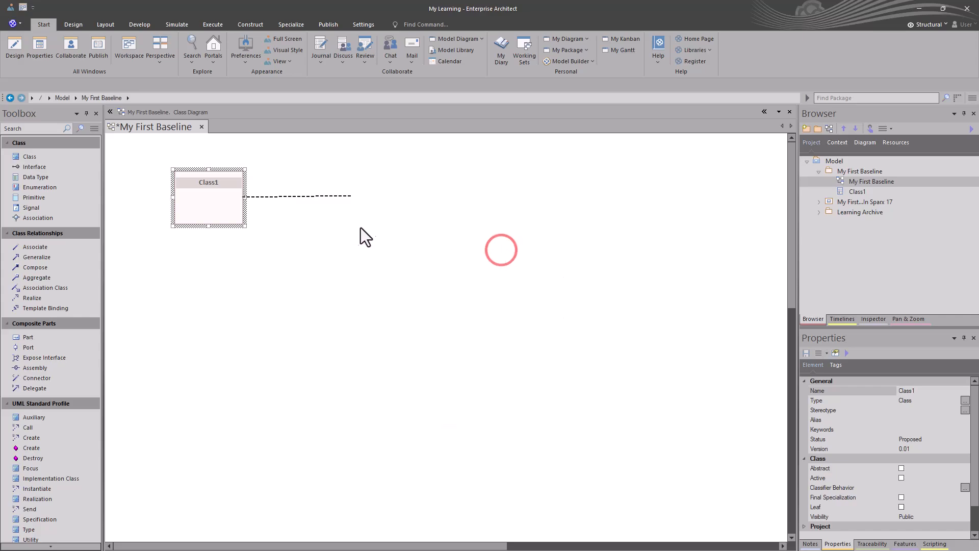
drag(356, 208, 400, 212)
click(314, 243)
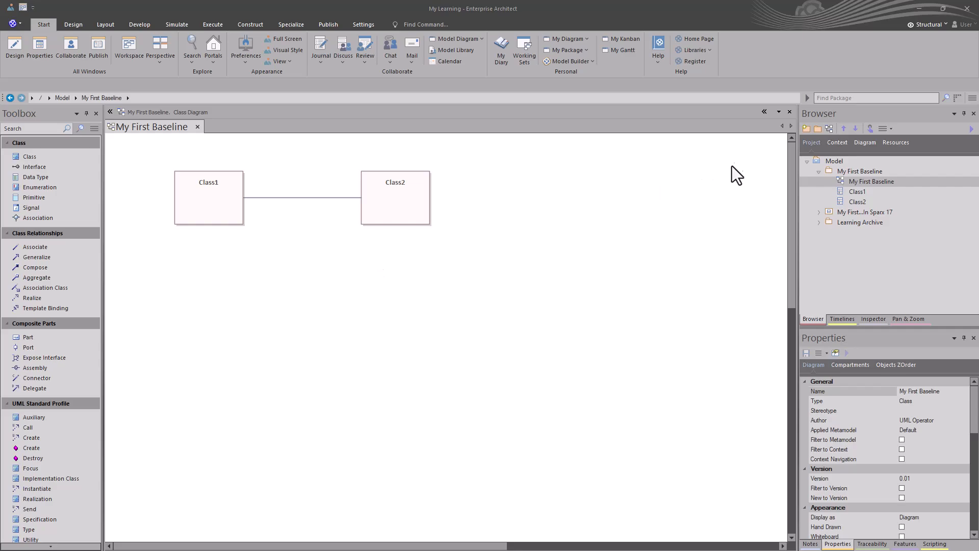
click(849, 172)
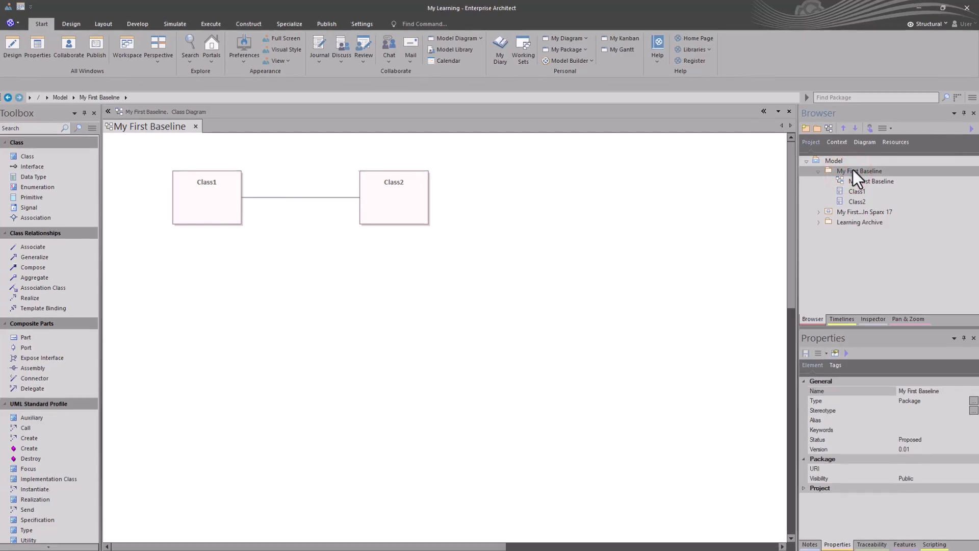
Step: Fill in a new baseline 0.01 for the package with note 'Day 1', sub-packages included
key(ctrl+alt+b)
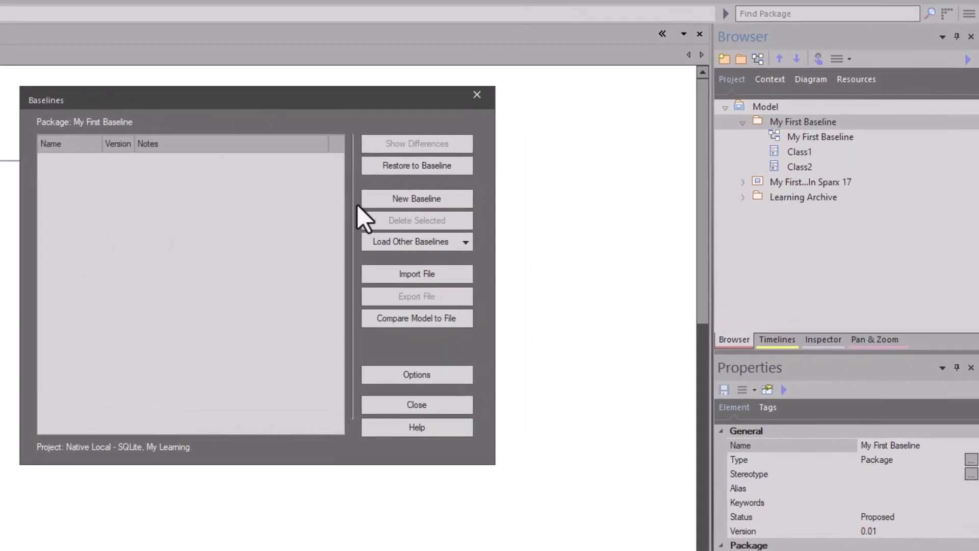
click(445, 197)
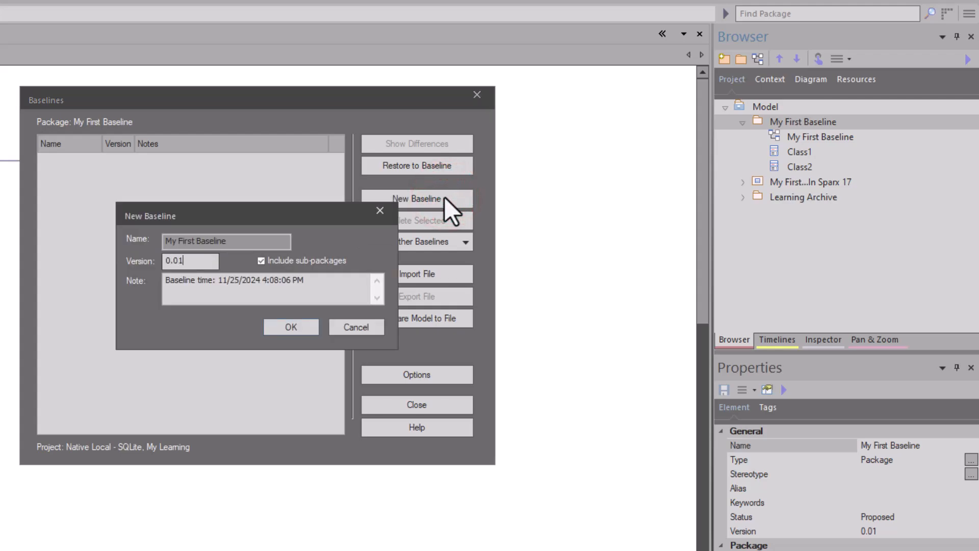
drag(328, 280, 142, 282)
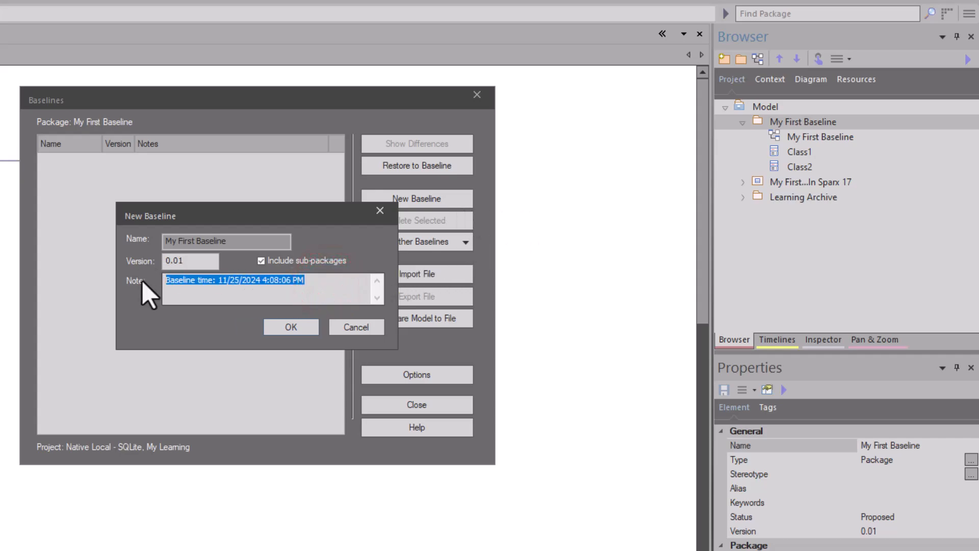
text(Day 1)
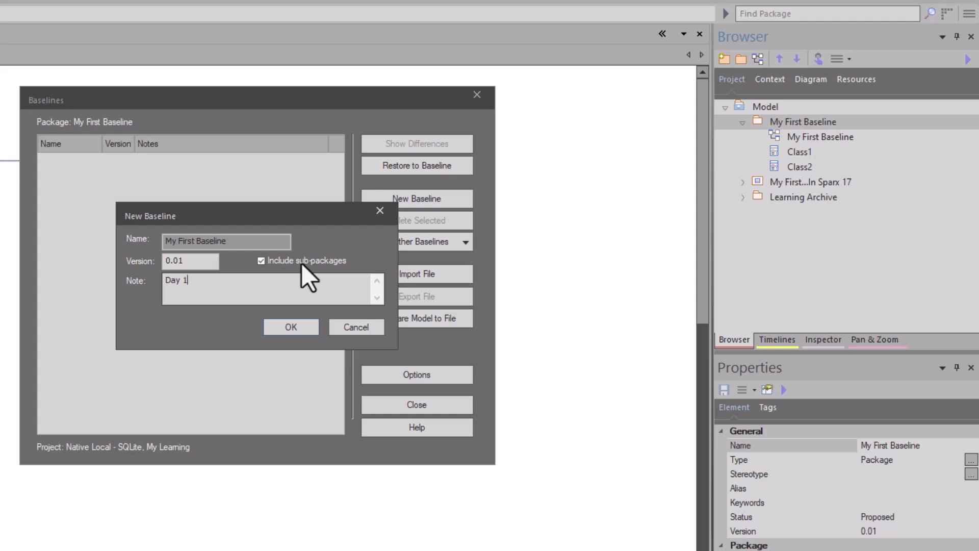
click(261, 259)
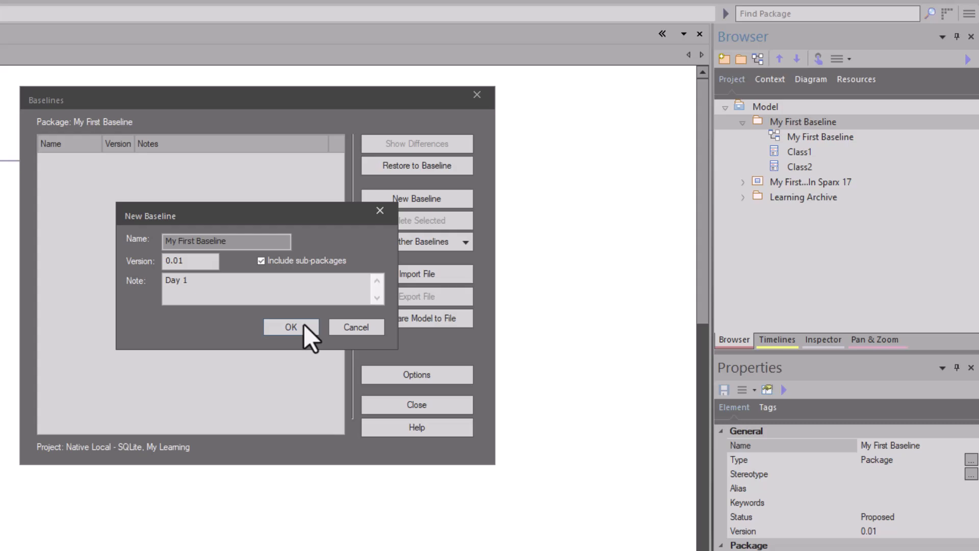
Step: Save the Day 1 baseline 0.01 and compare the current model against it
click(290, 327)
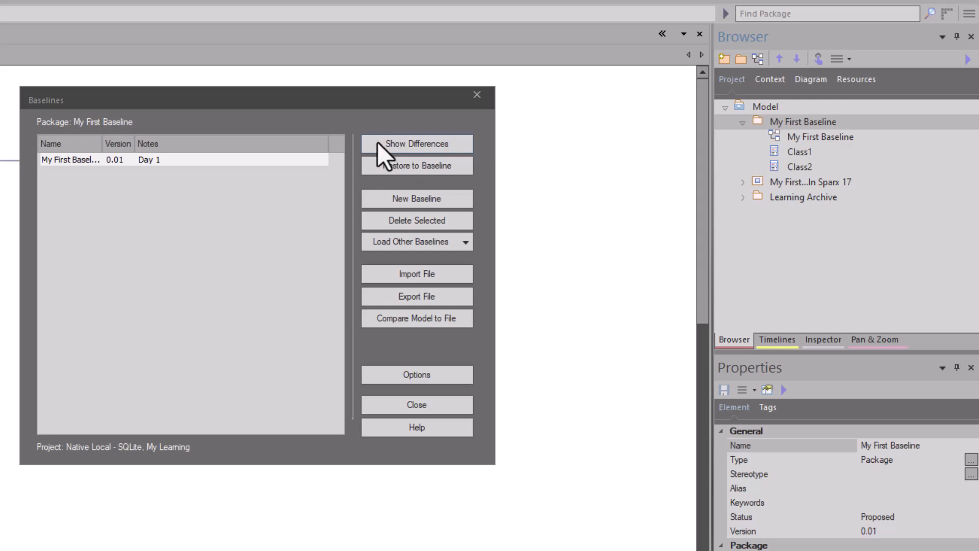
click(381, 145)
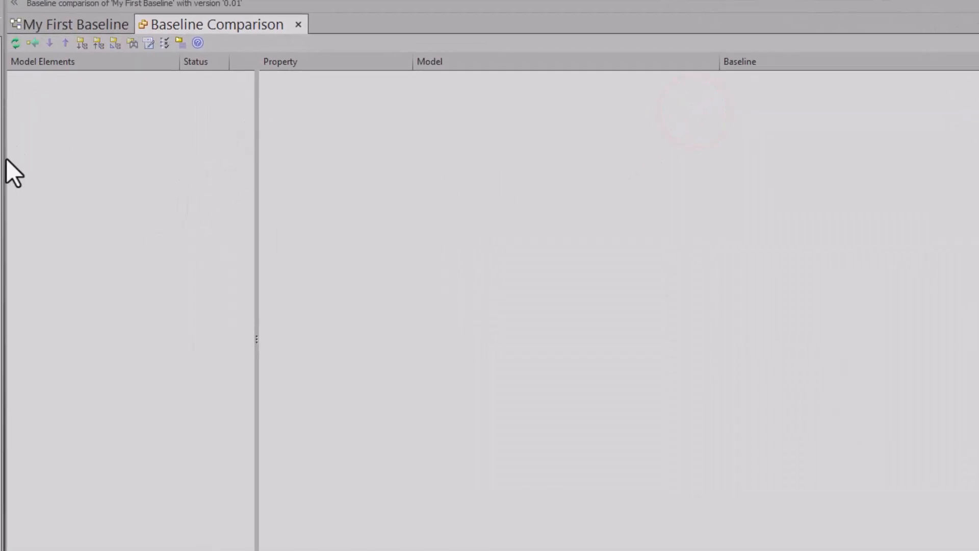
Step: Close the comparison and move Class2 down and to the right
click(298, 25)
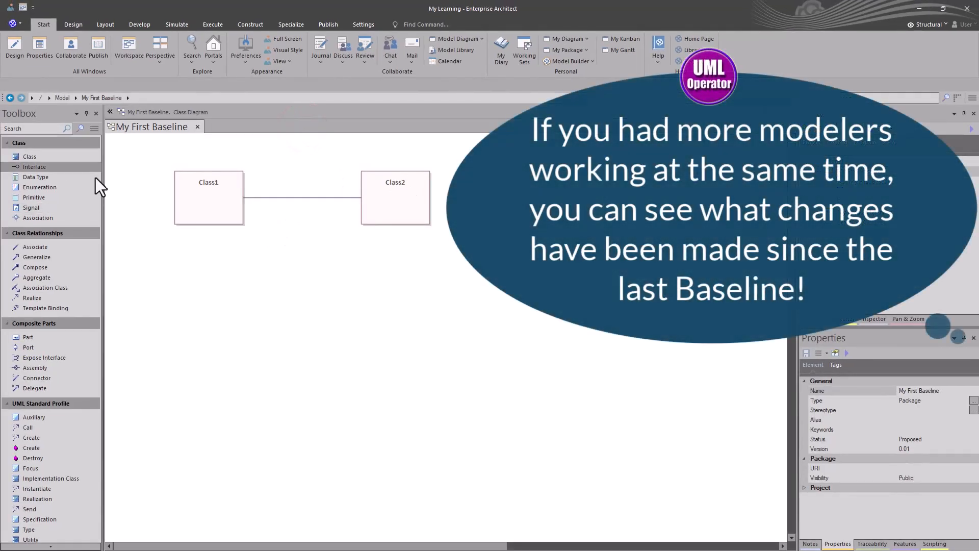
drag(403, 197, 413, 250)
click(290, 331)
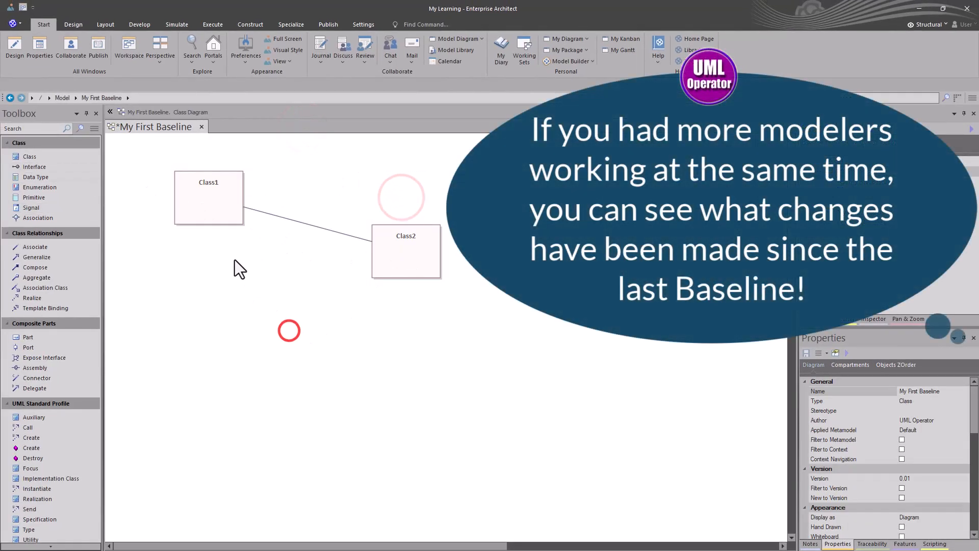
Step: Add an unconnected Class3 and position it below Class2
click(40, 158)
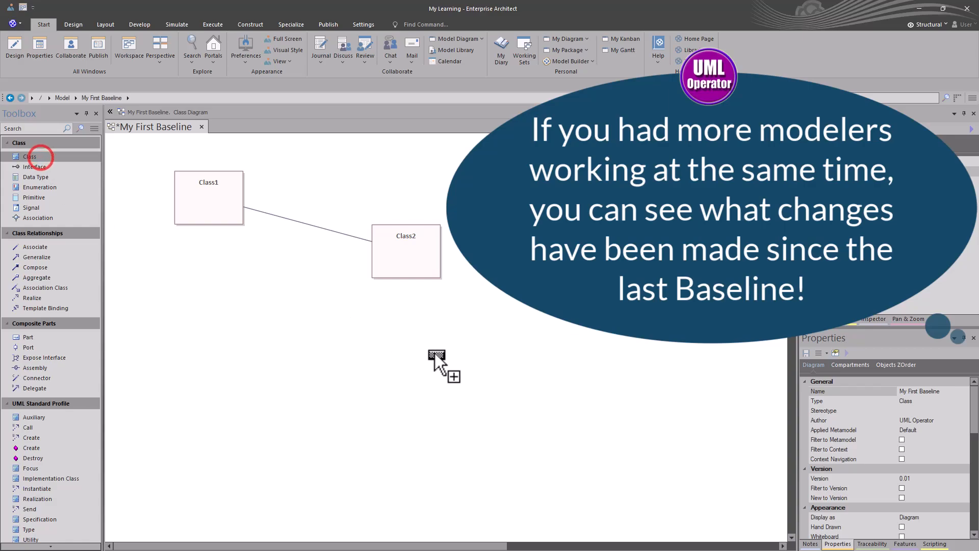
click(445, 355)
key(Return)
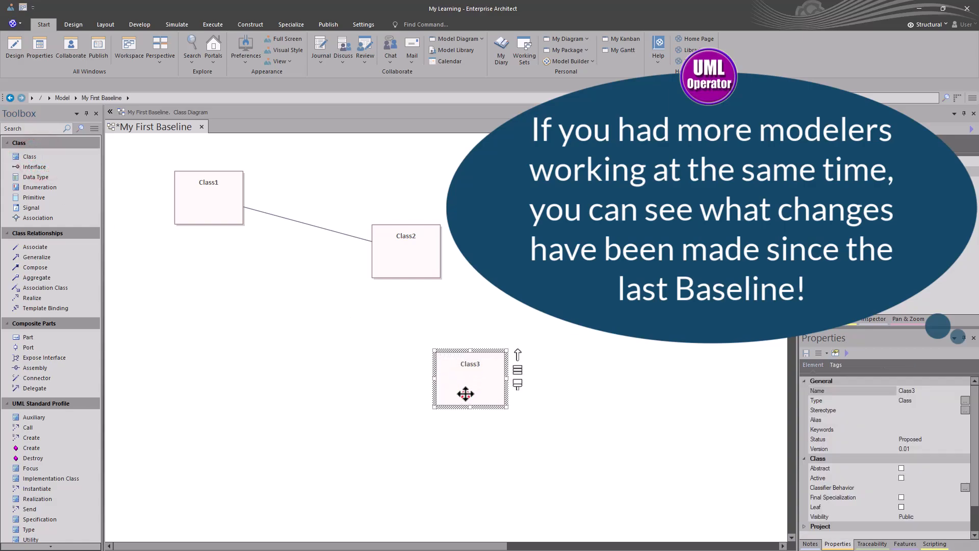
click(378, 405)
drag(469, 387, 400, 365)
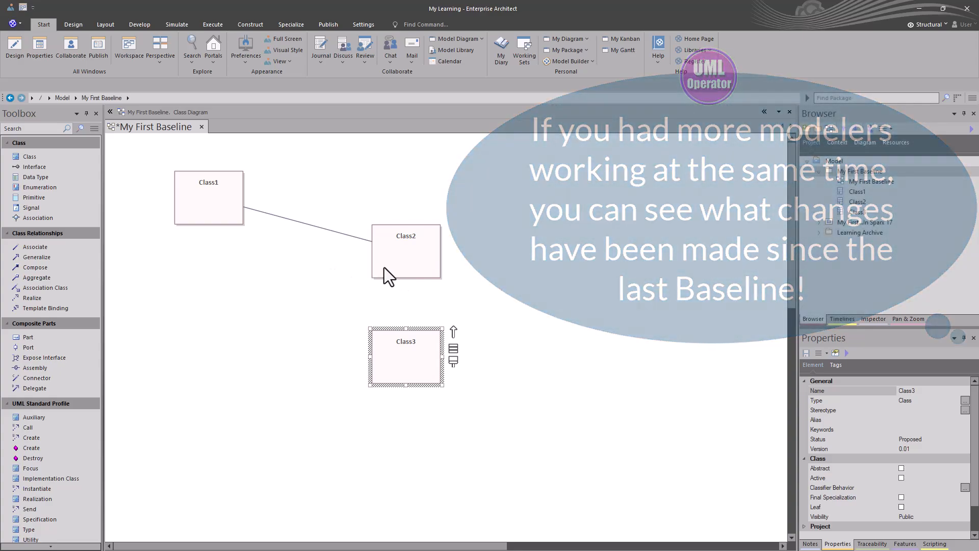
click(866, 171)
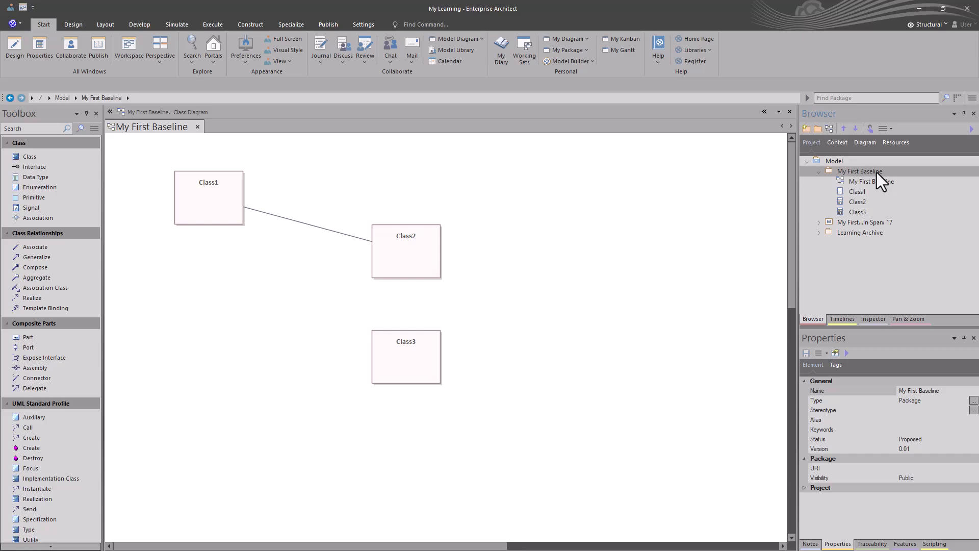
Step: Compare with baseline 0.01, inspecting new Class3 and Class2's changed position, then return to the diagram
key(ctrl+alt+b)
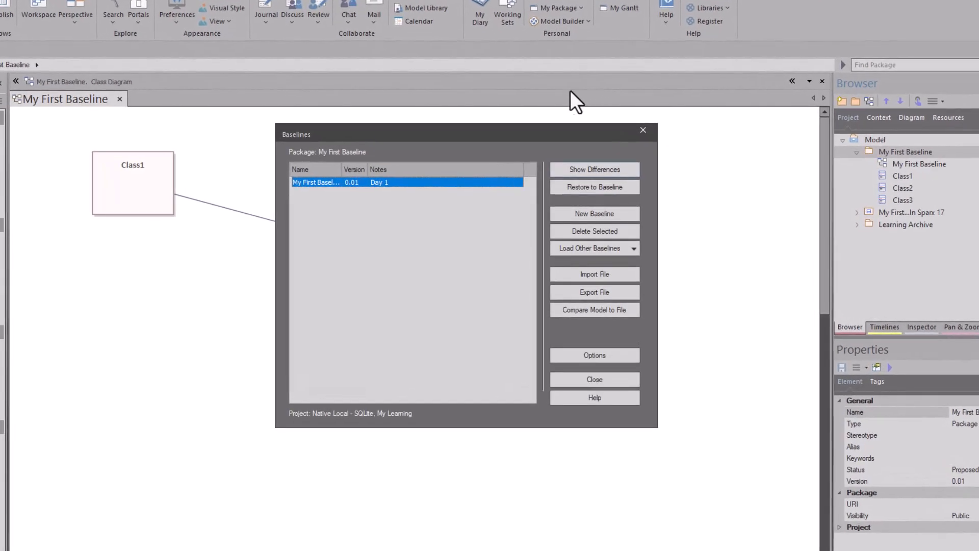
click(575, 176)
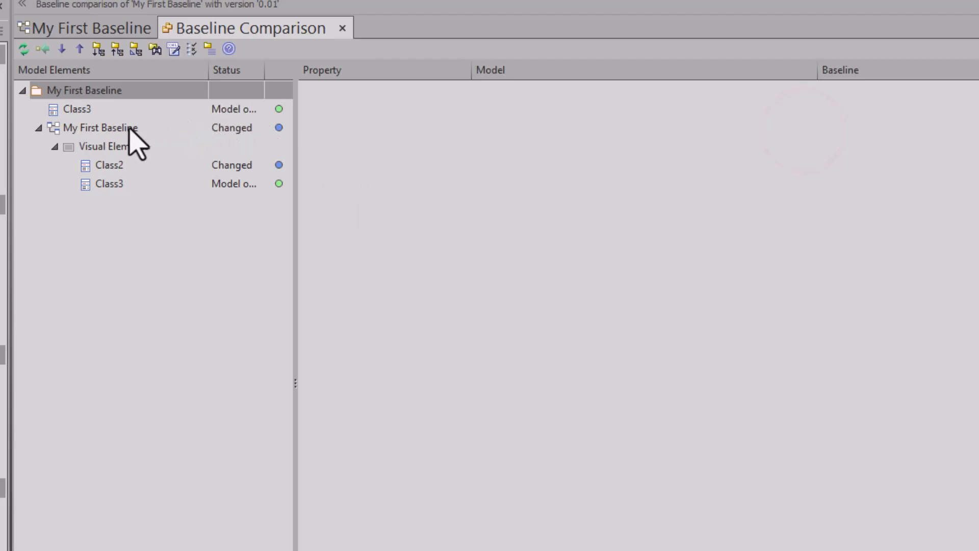
click(111, 108)
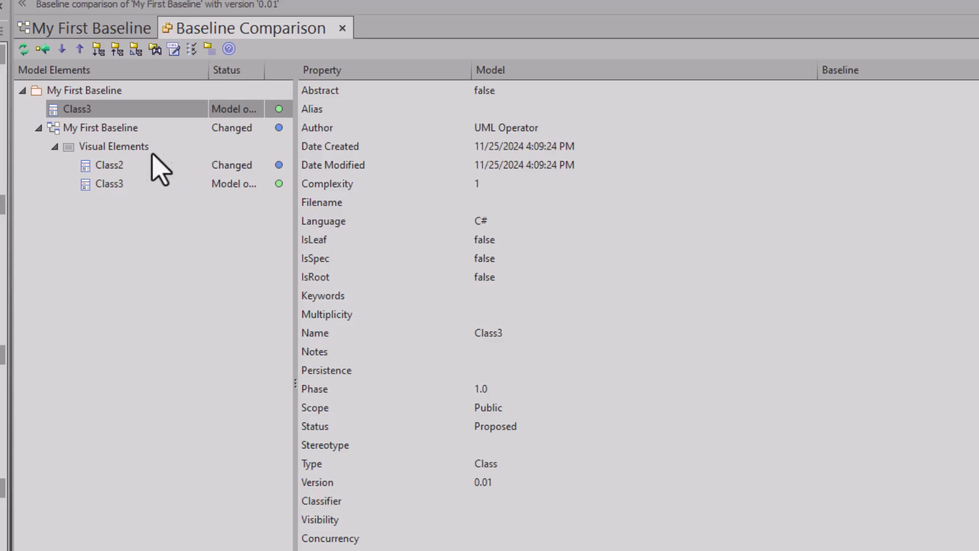
click(109, 167)
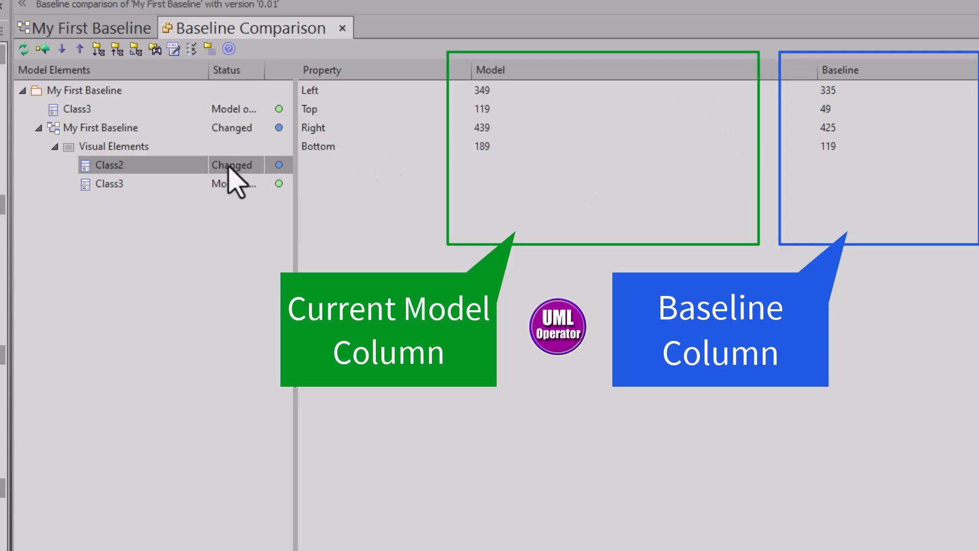
click(101, 185)
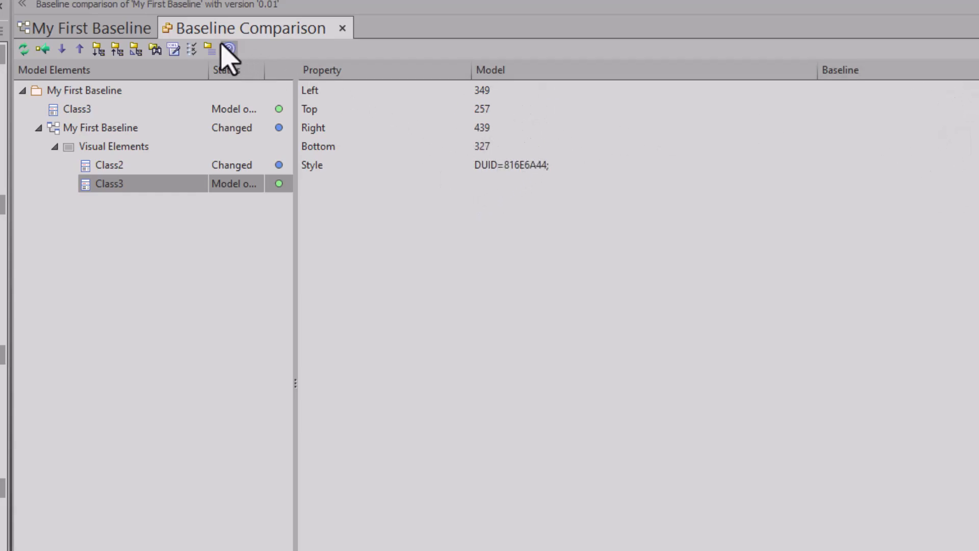
click(104, 30)
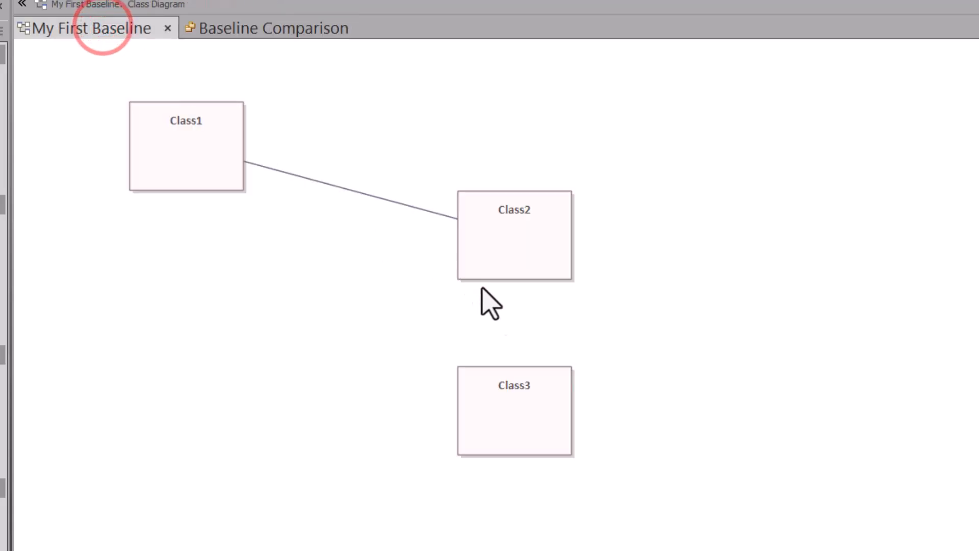
Step: Realign Class2 and Class3, and add a new Class4 under Class1
drag(525, 226, 524, 142)
drag(508, 414, 518, 324)
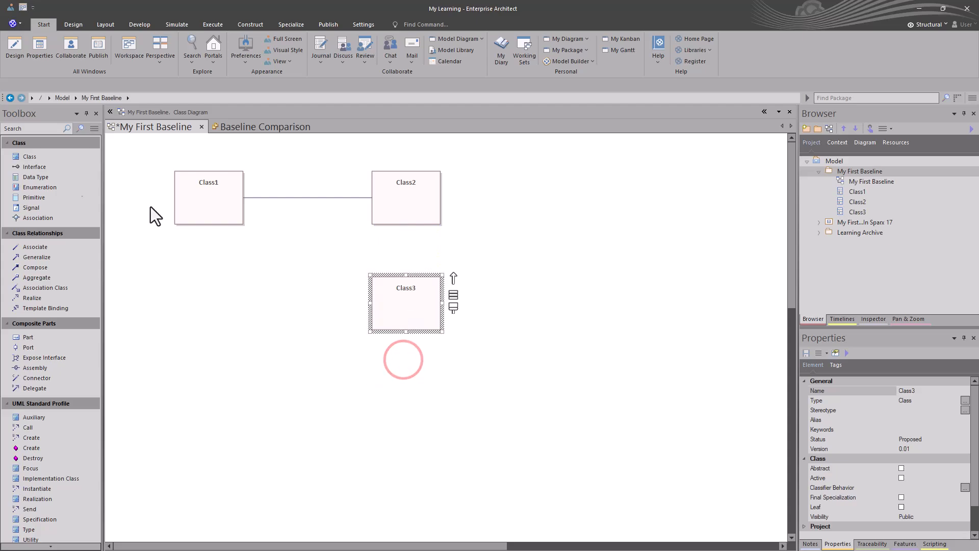
click(221, 230)
drag(29, 159, 194, 275)
drag(219, 313, 202, 316)
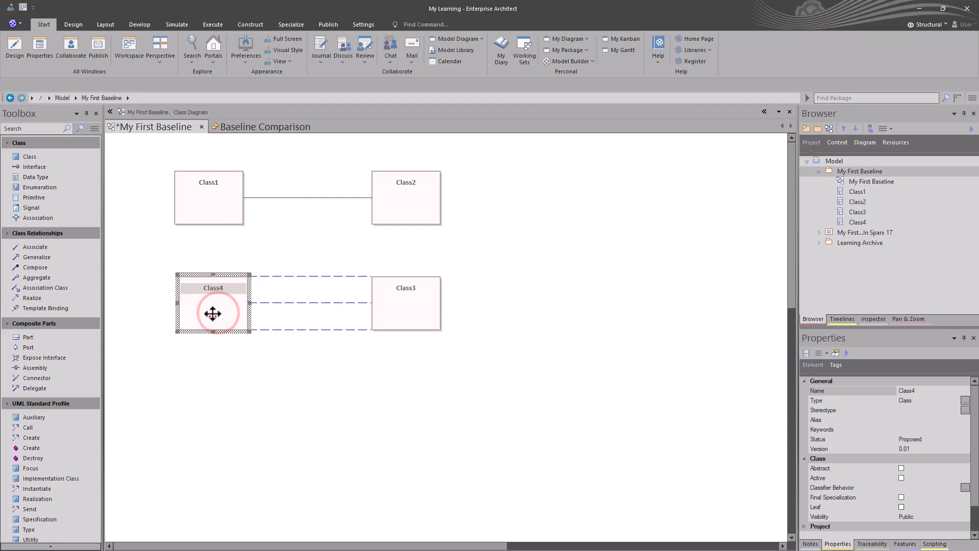
Step: Draw Associations from Class3 to Class4 and from Class2 to Class3
click(434, 312)
drag(452, 278, 239, 304)
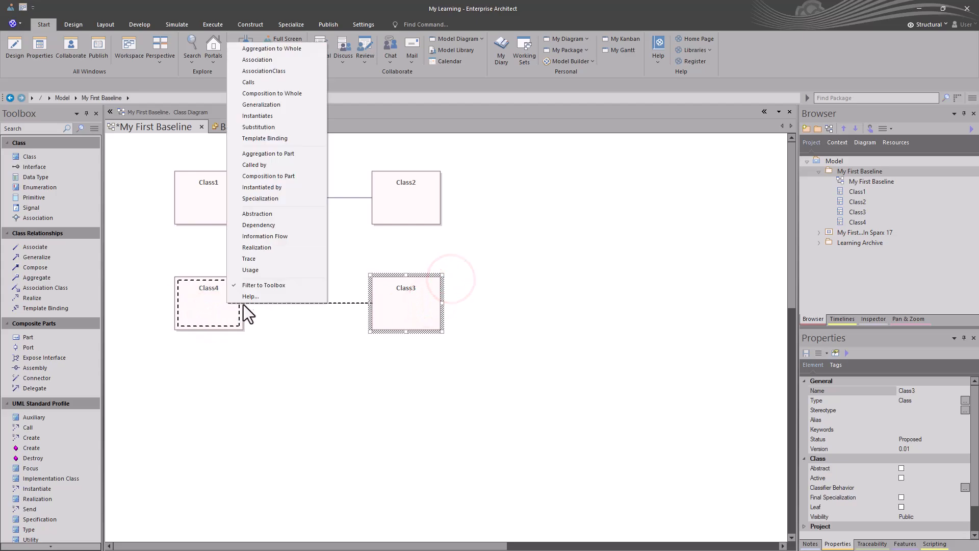
click(253, 60)
click(389, 187)
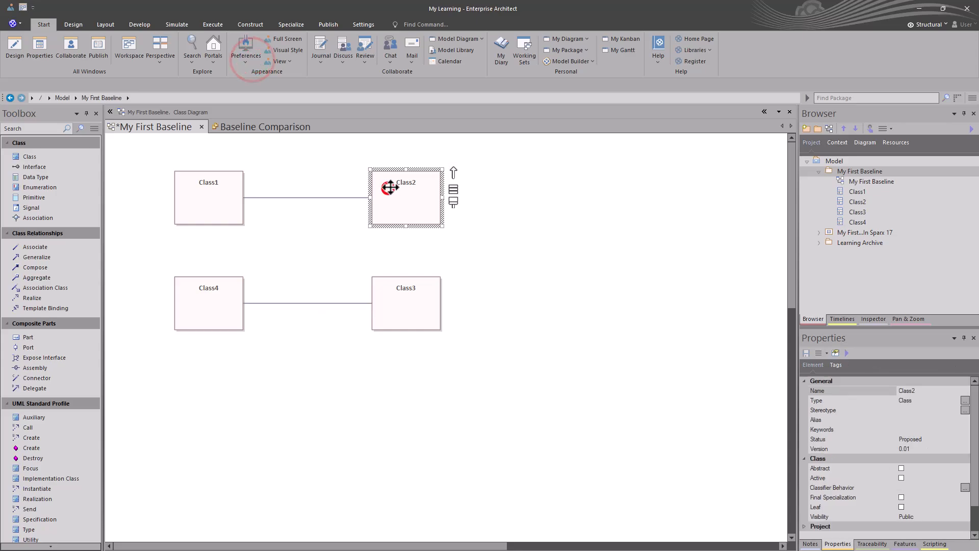
drag(453, 172, 408, 300)
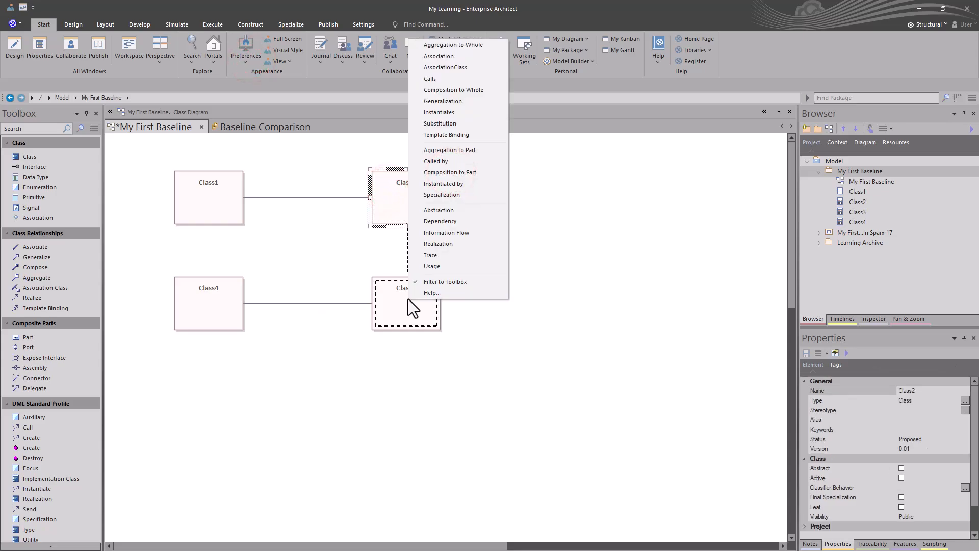
click(449, 55)
Step: Save the diagram and bring up the package's Baselines list with Ctrl+Alt+B
click(298, 362)
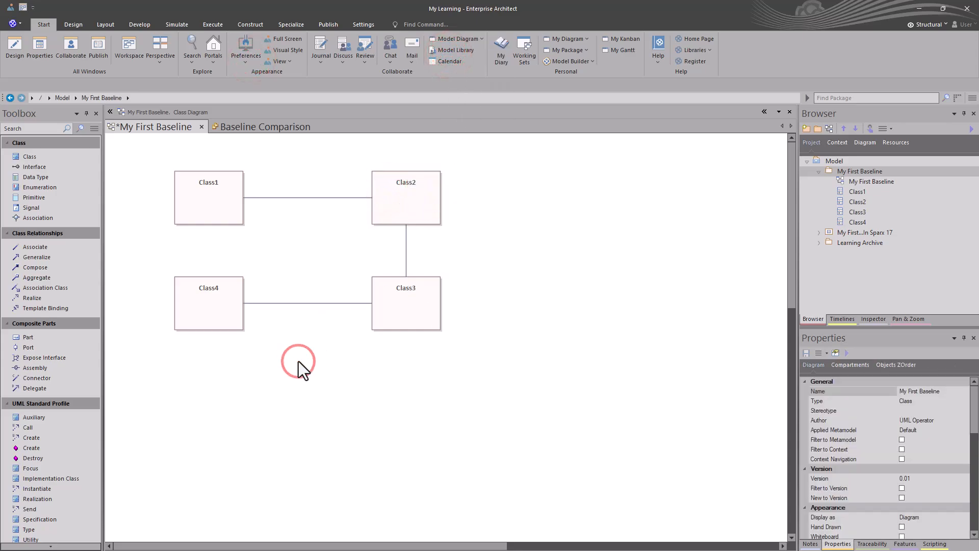
key(ctrl+s)
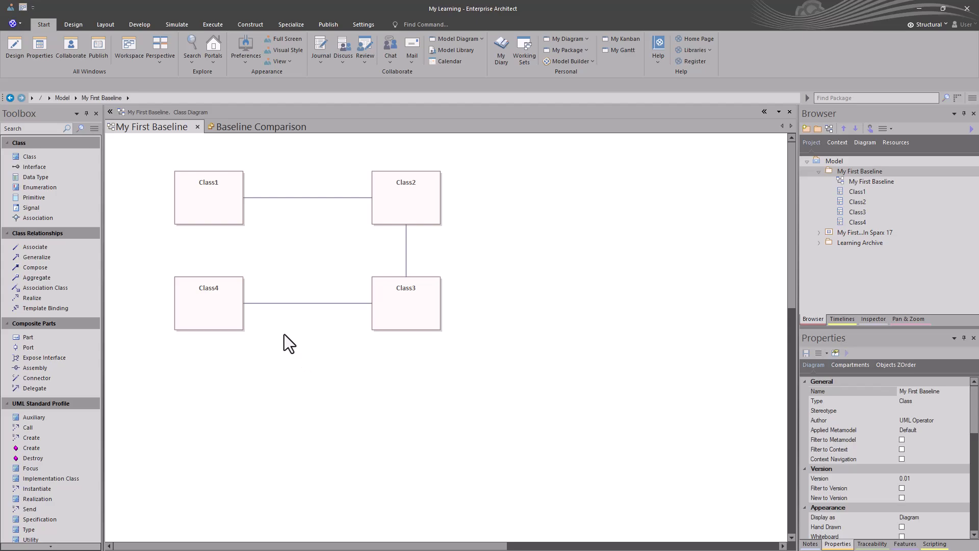
key(ctrl+alt+b)
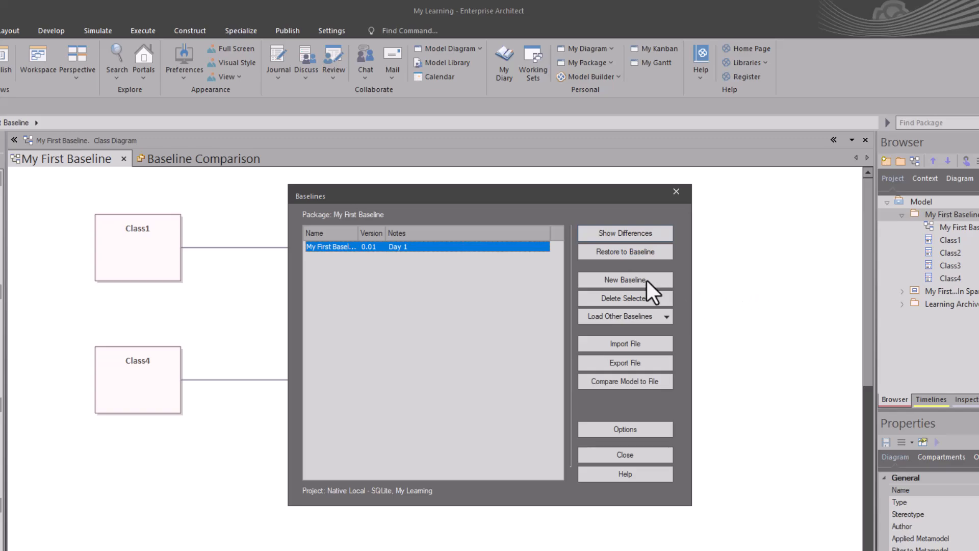
Step: Create baseline version 0.02 with the note 'Day 2'
click(631, 279)
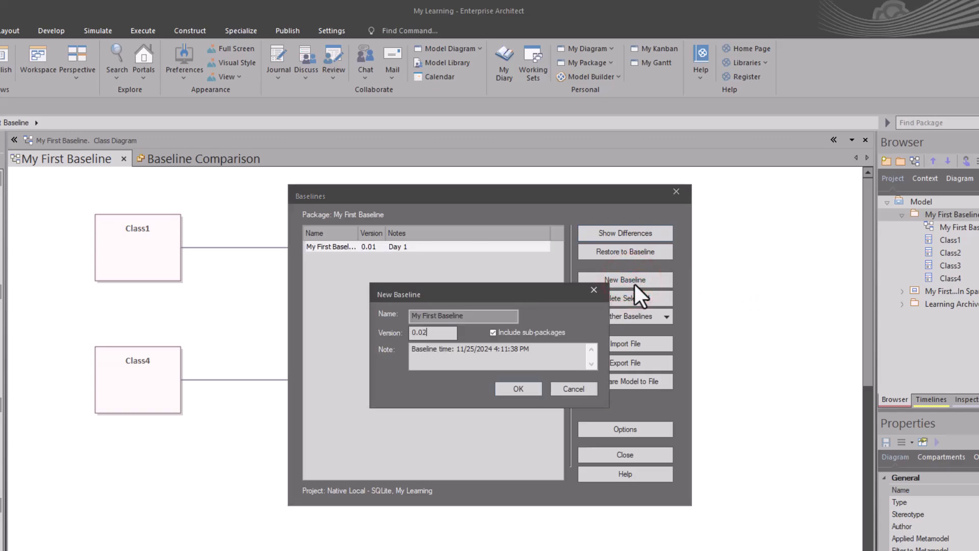
triple_click(540, 352)
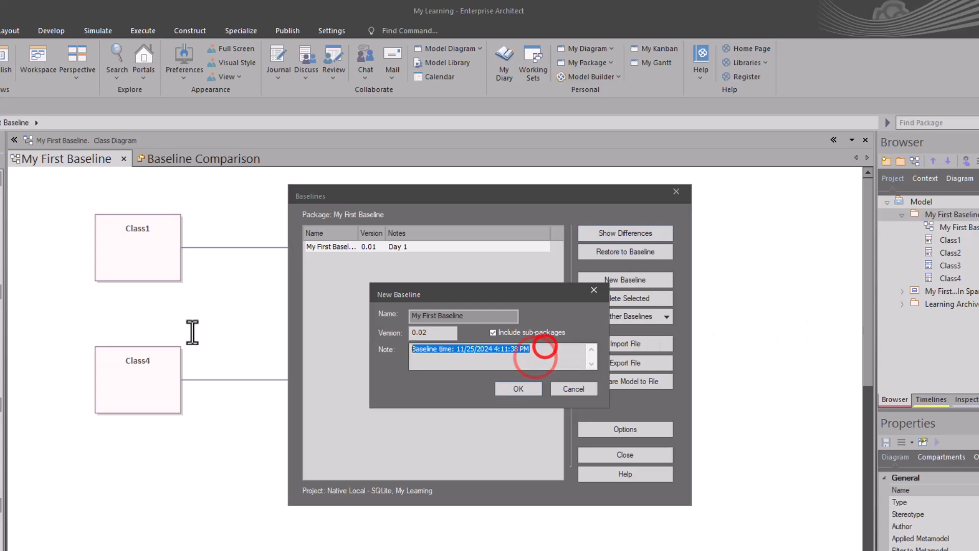
text(Day 2)
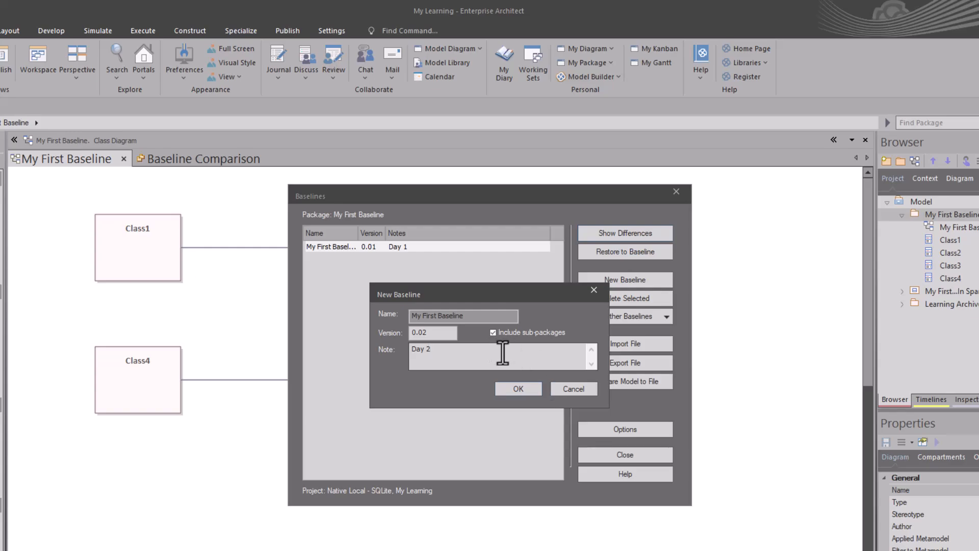
click(504, 390)
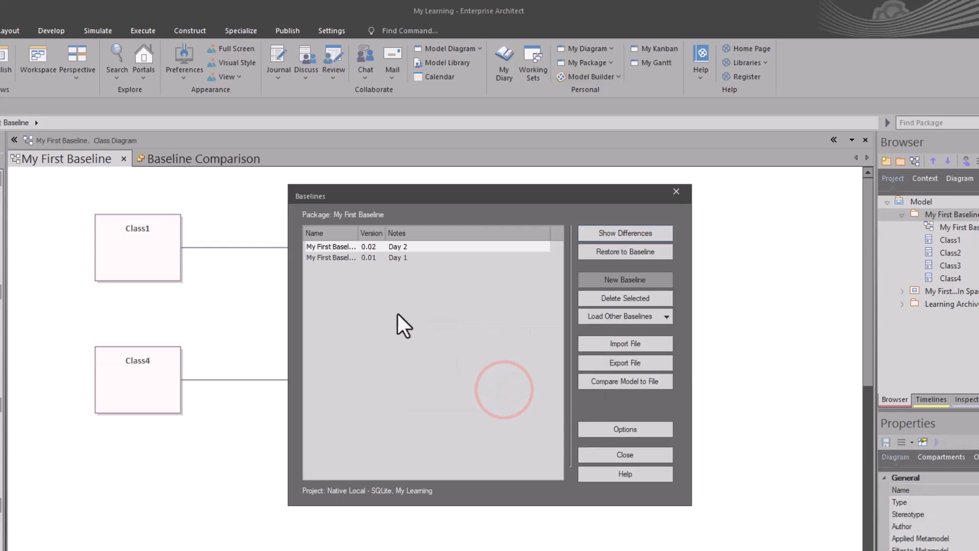
Step: Show the differences between the current model and baseline 0.01 (Day 1)
click(399, 258)
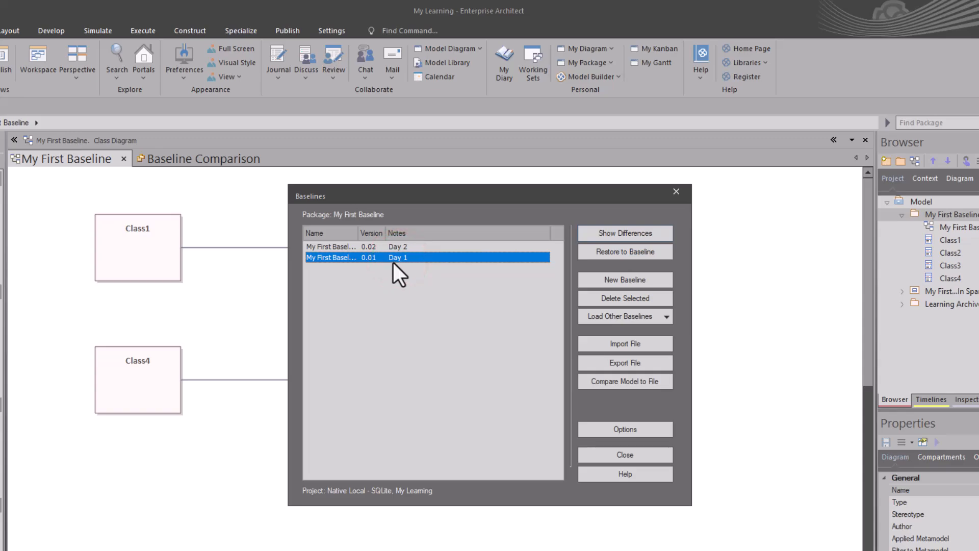
click(399, 247)
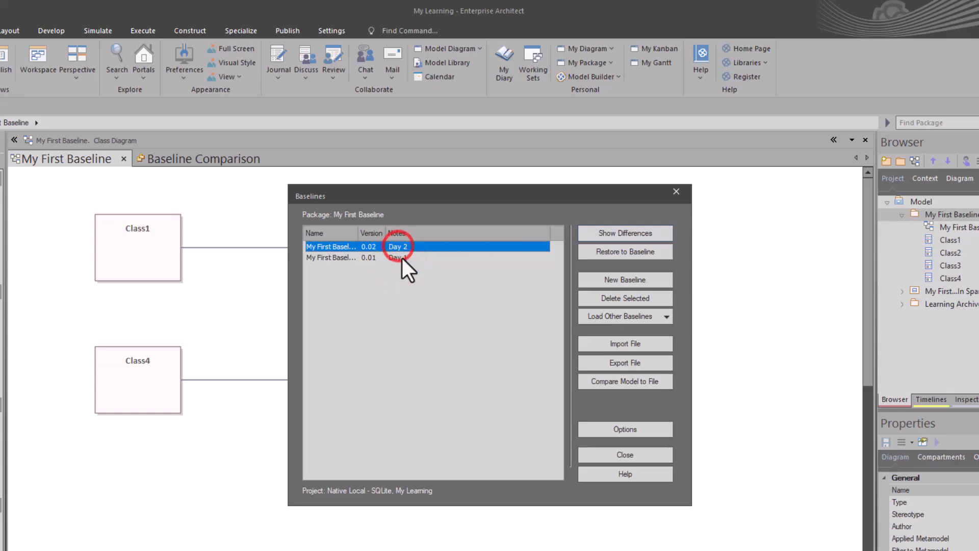
click(398, 257)
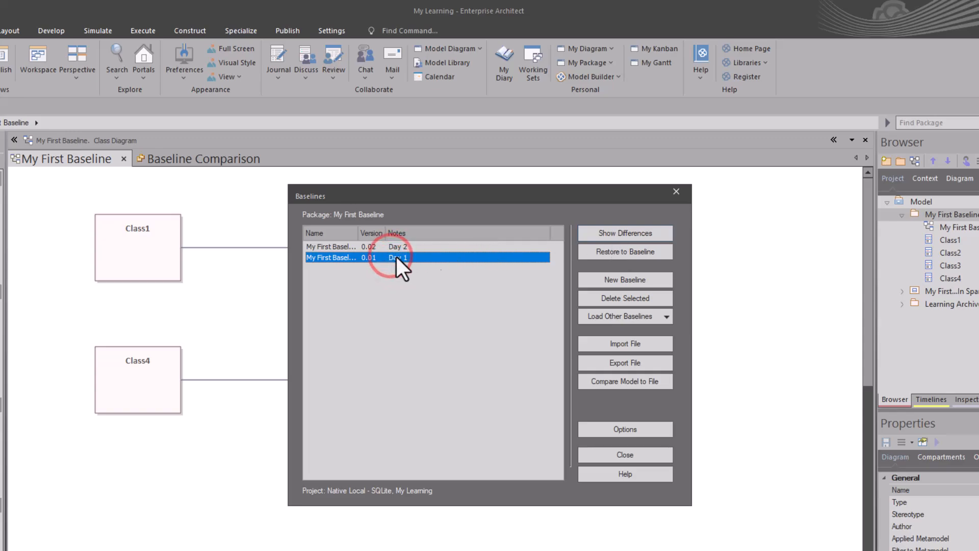
click(617, 235)
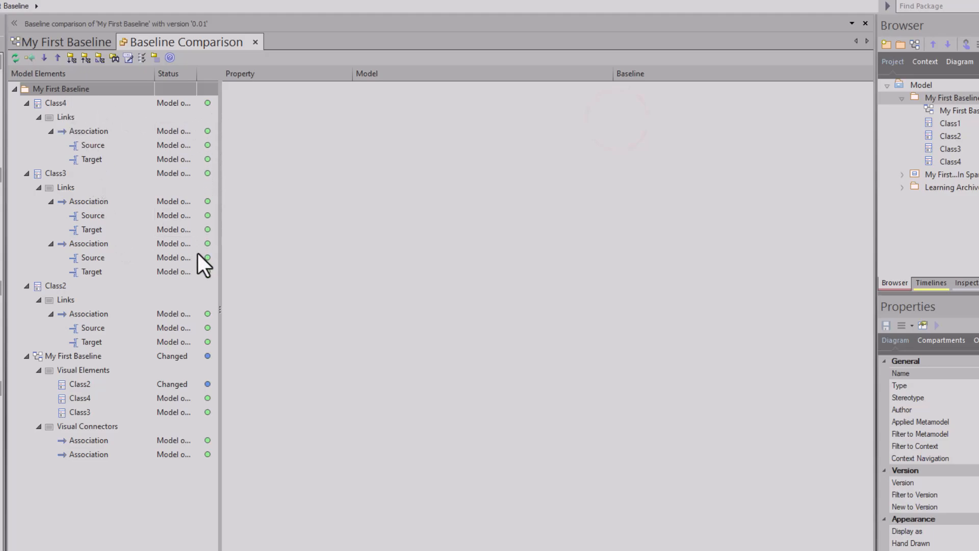
Step: Review the diagram, Class2, Class3 and Class4 differences, then close Baseline Comparison
click(81, 357)
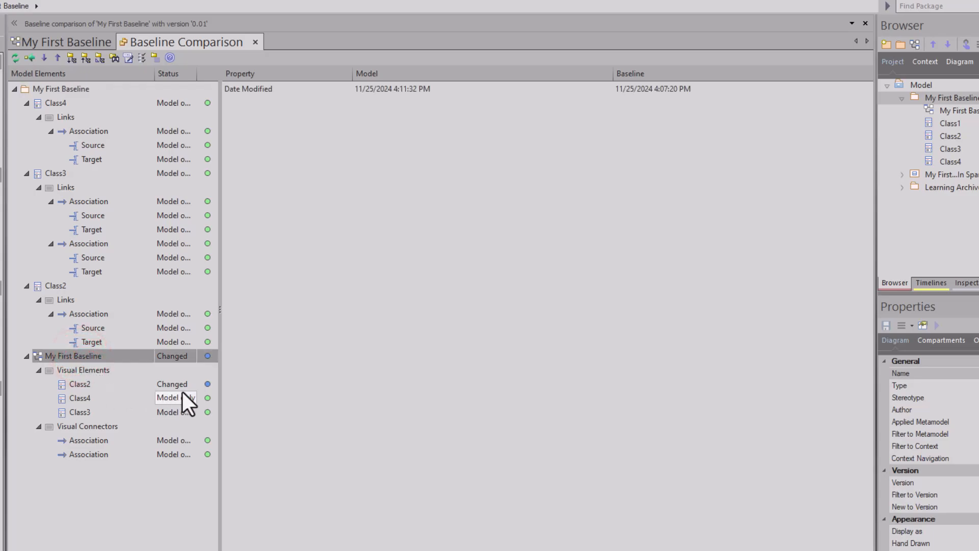
click(94, 384)
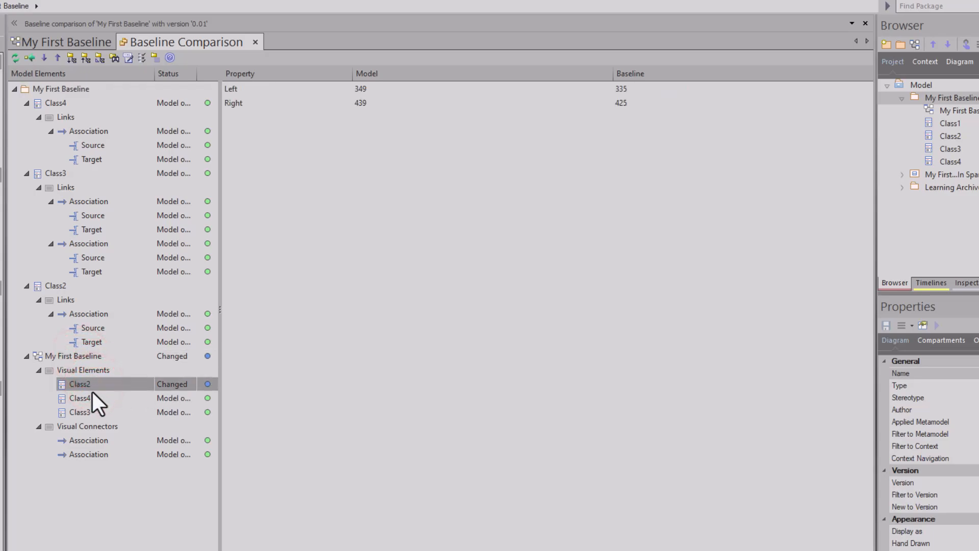
click(85, 412)
click(82, 397)
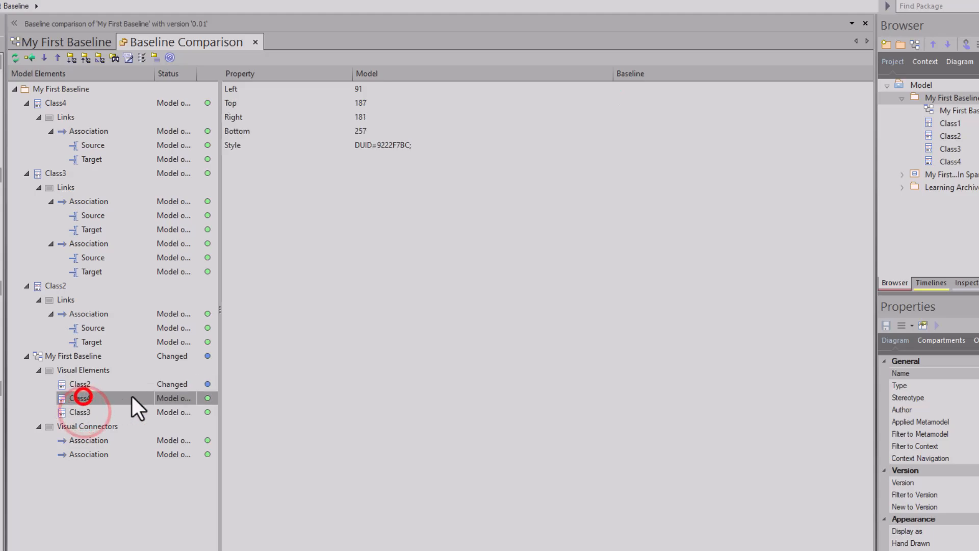
click(347, 329)
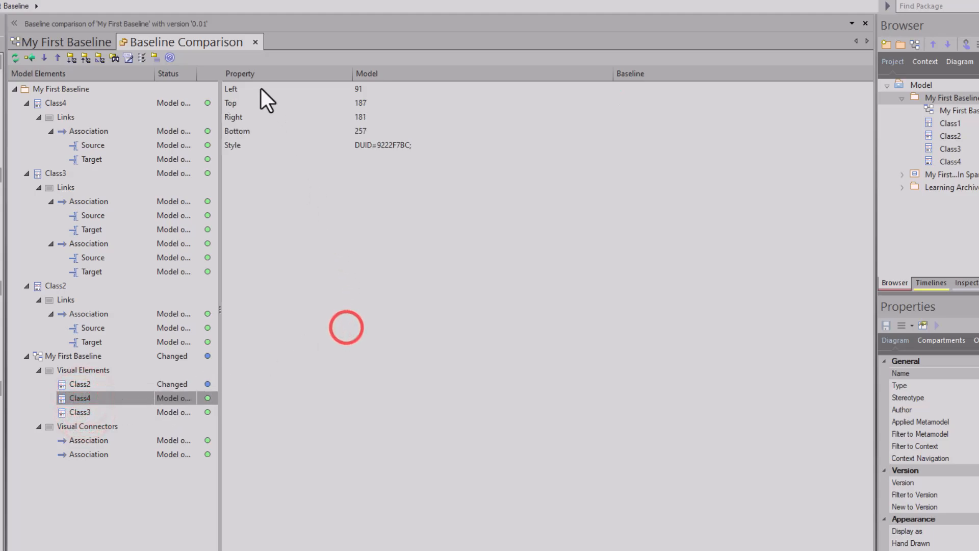
click(255, 42)
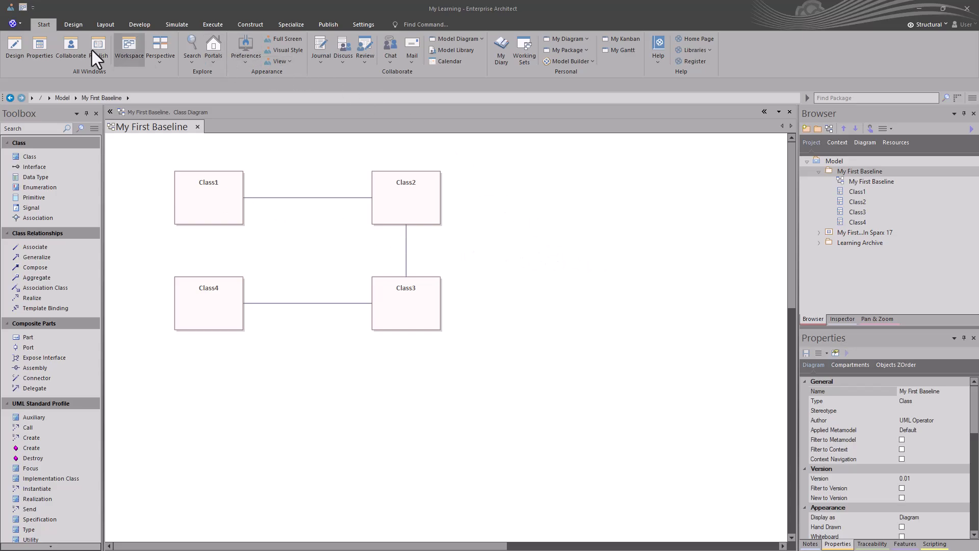
Step: Open the diagram's Timelines and show the 16:04 snapshot
click(72, 25)
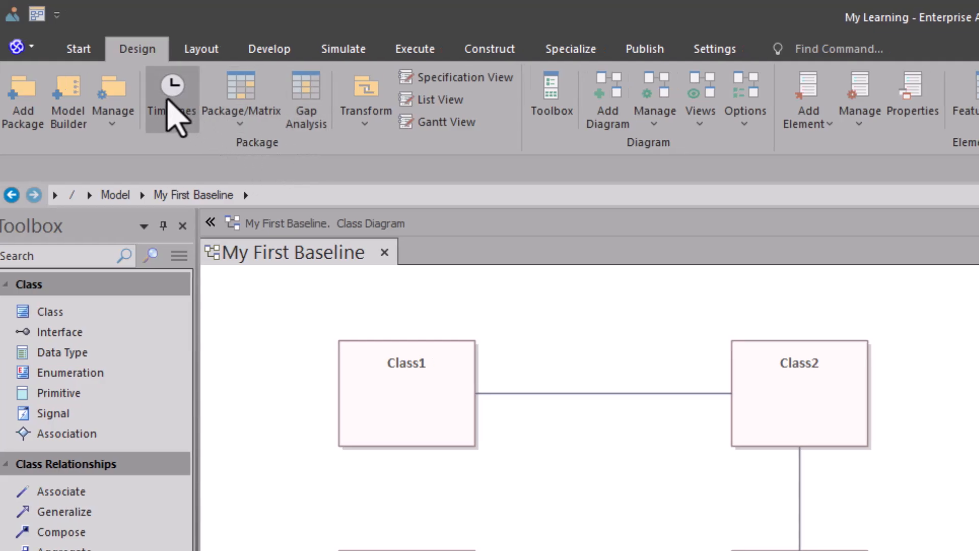
click(173, 114)
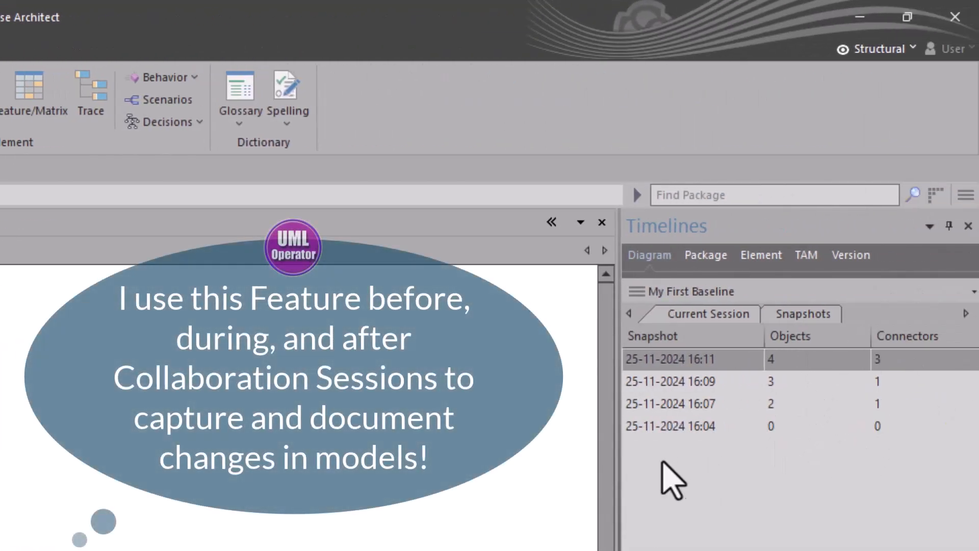
click(692, 426)
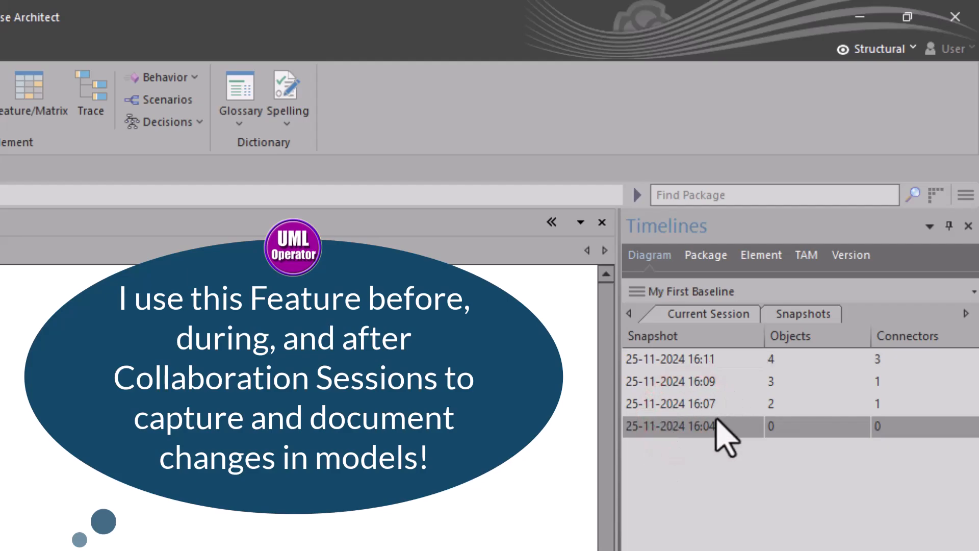
right_click(704, 422)
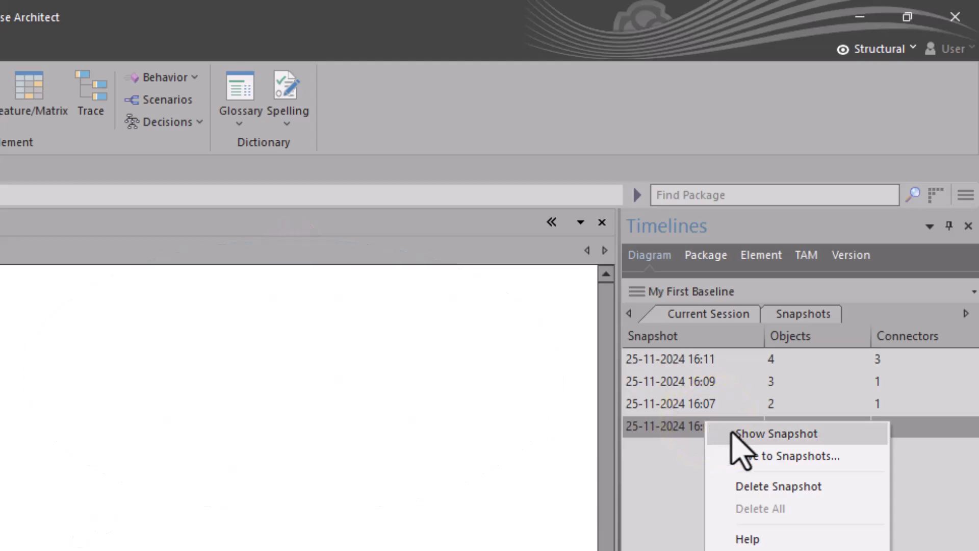
click(734, 433)
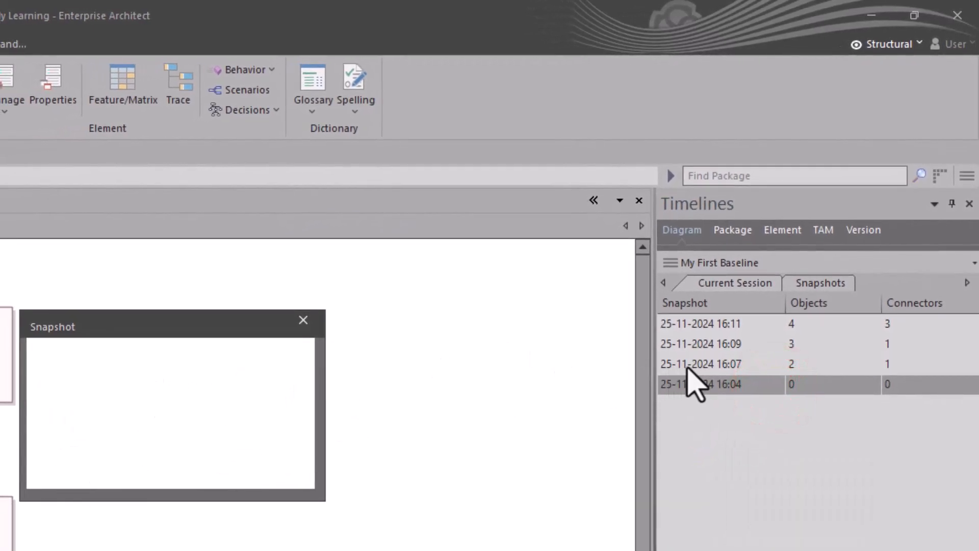
Step: Preview the 16:07, 16:09 and 16:11 snapshots in turn
click(702, 364)
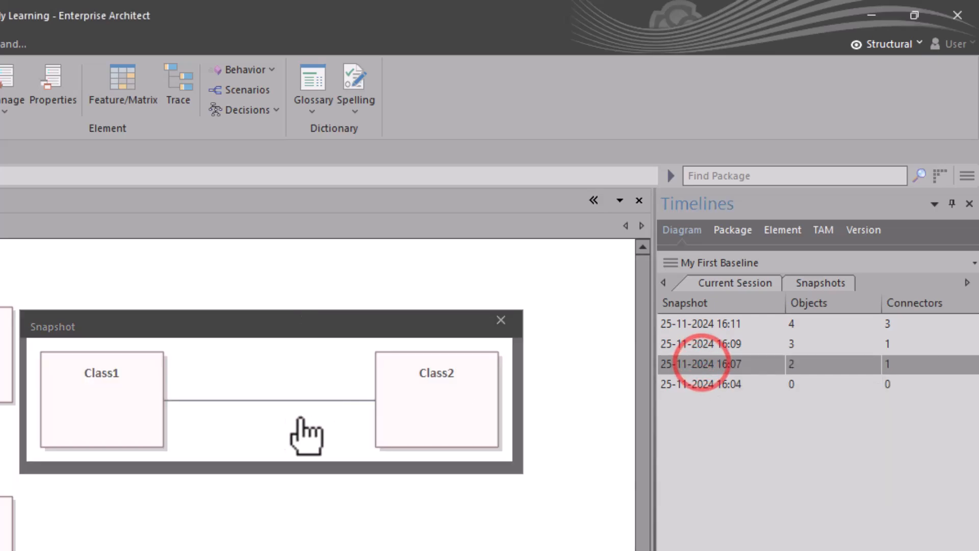
click(758, 343)
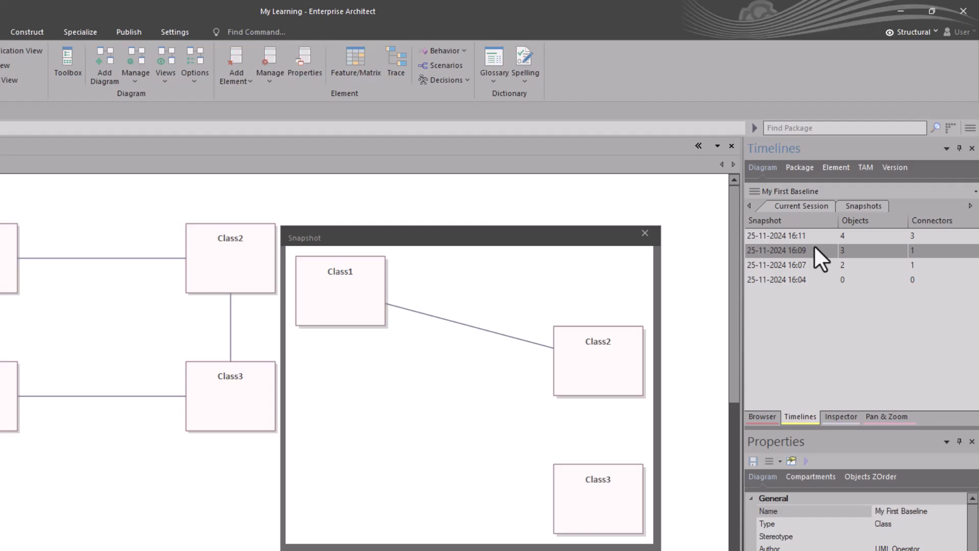
click(805, 234)
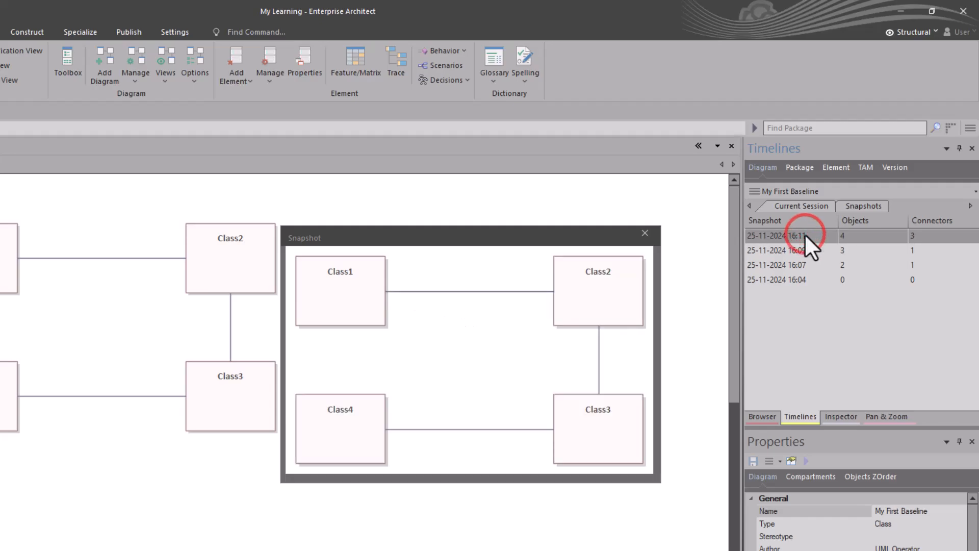
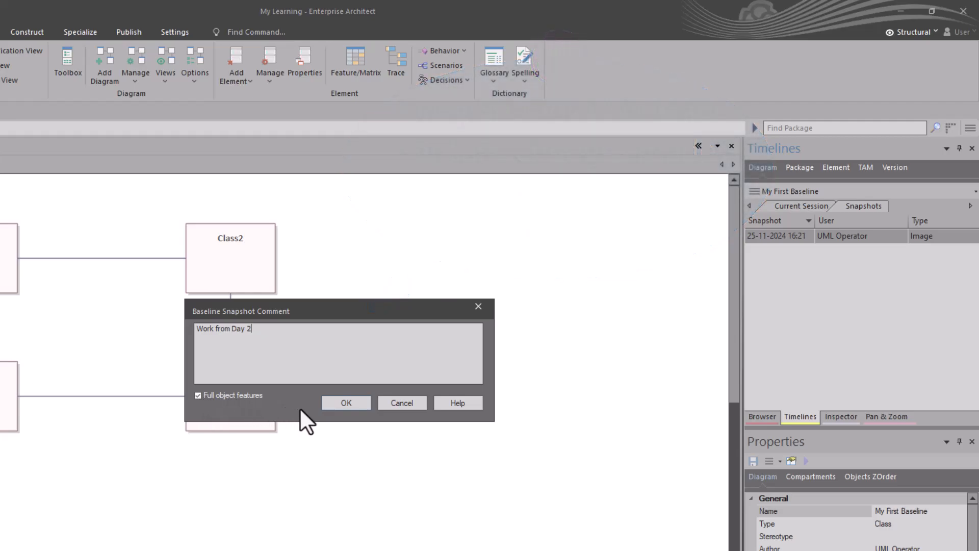
Step: Save the baseline snapshot commented 'Work from Day 2', then preview the earlier image snapshot
click(344, 403)
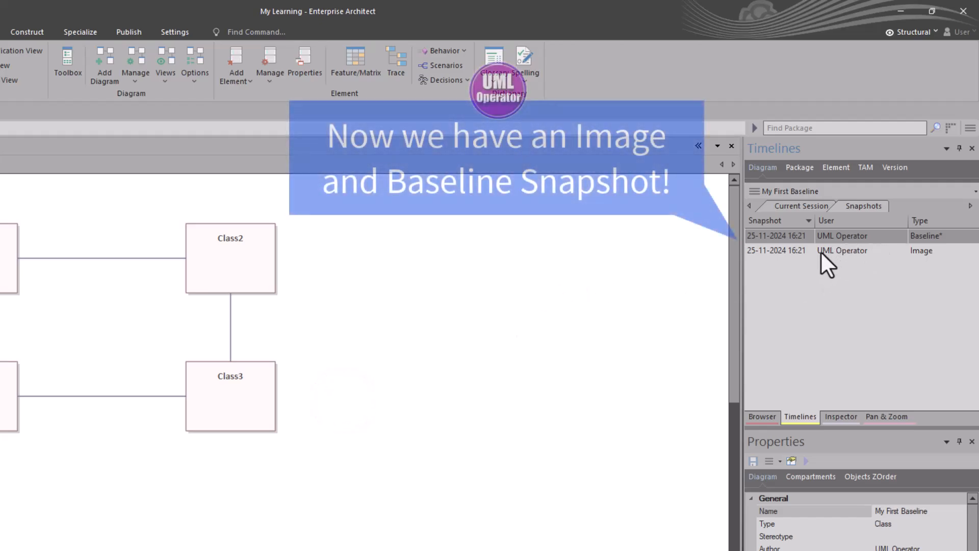
click(821, 251)
right_click(810, 249)
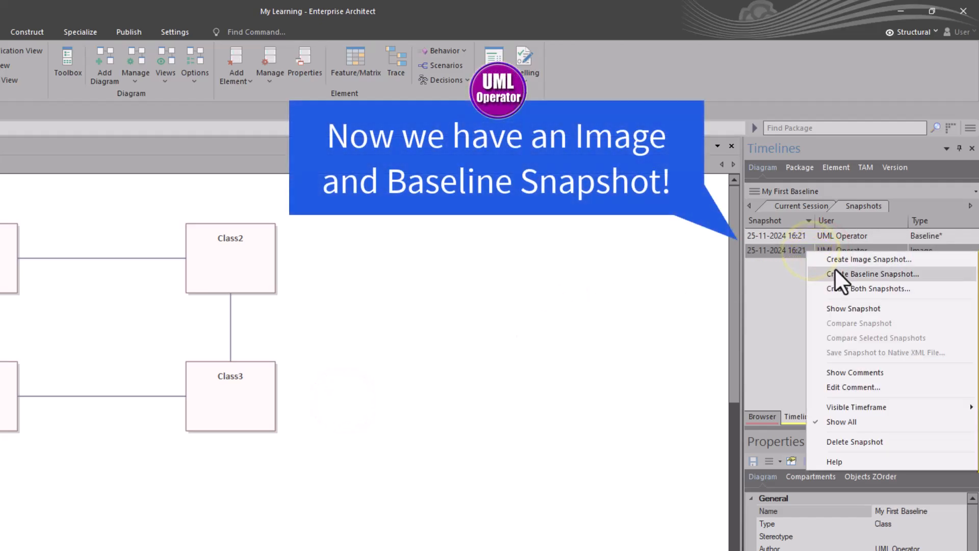
click(843, 310)
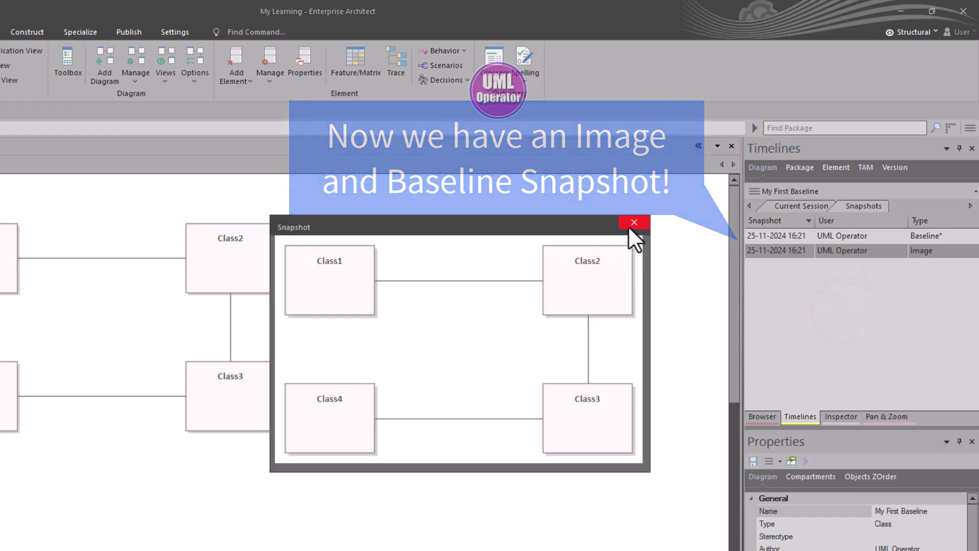
click(634, 222)
Step: Compare the new baseline snapshot against the current diagram
click(868, 236)
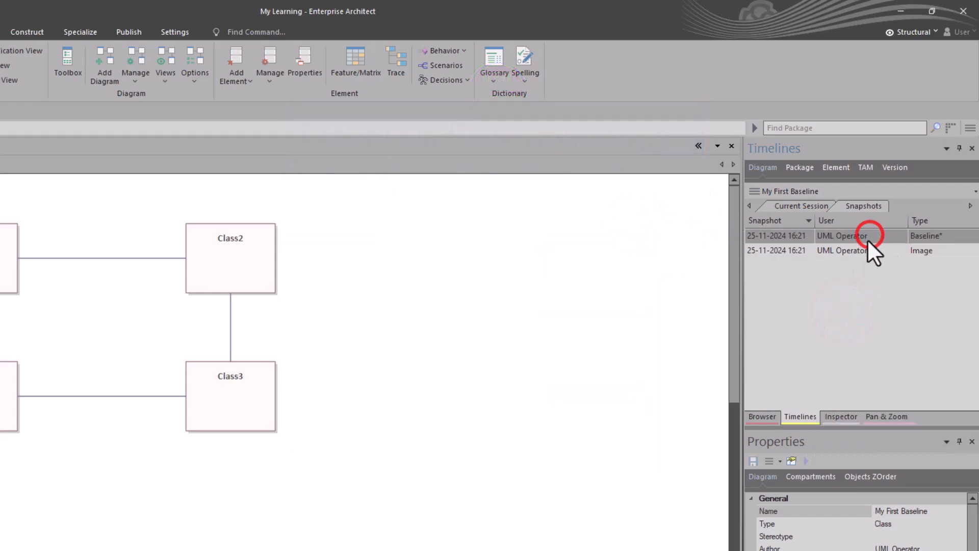
right_click(850, 236)
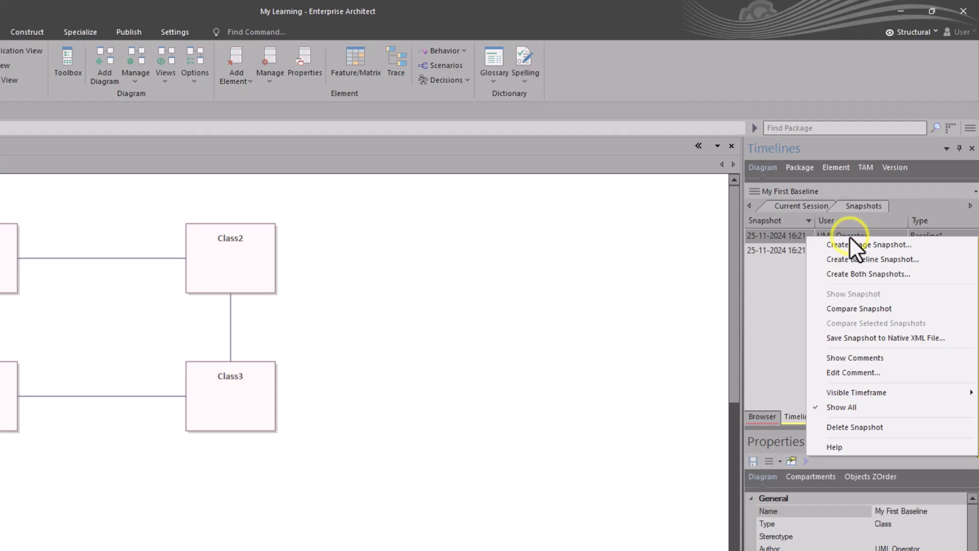
click(864, 308)
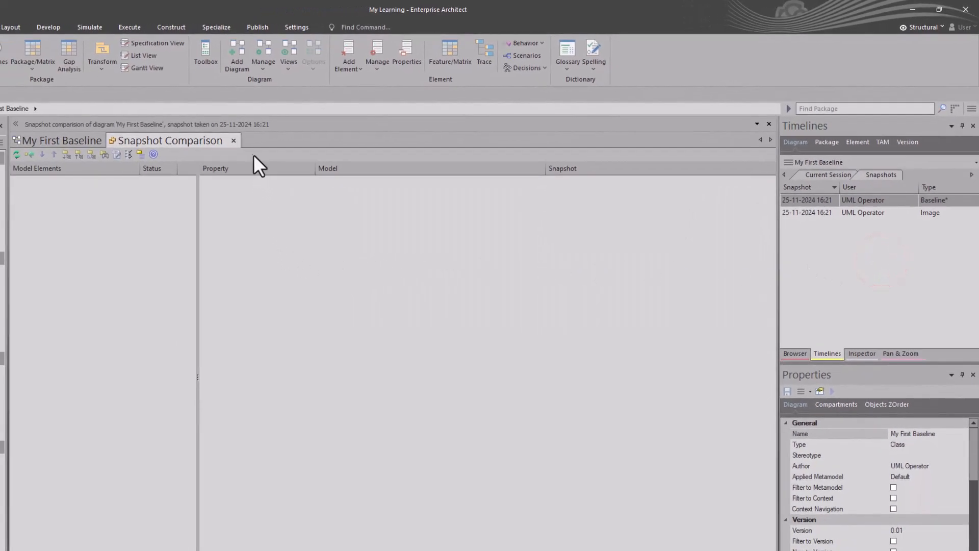
Step: Close the Snapshot Comparison and return to the Browser listing Class1–Class4
click(234, 141)
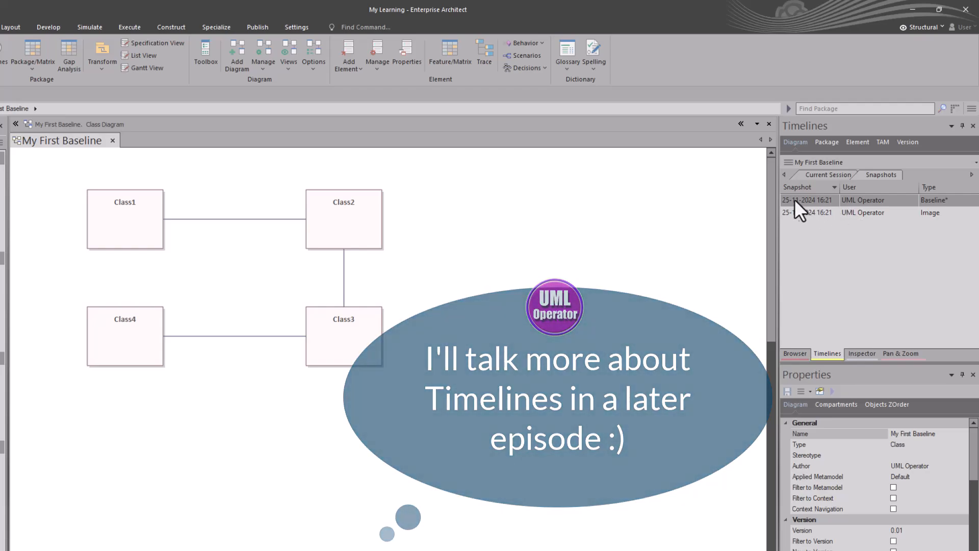
click(835, 175)
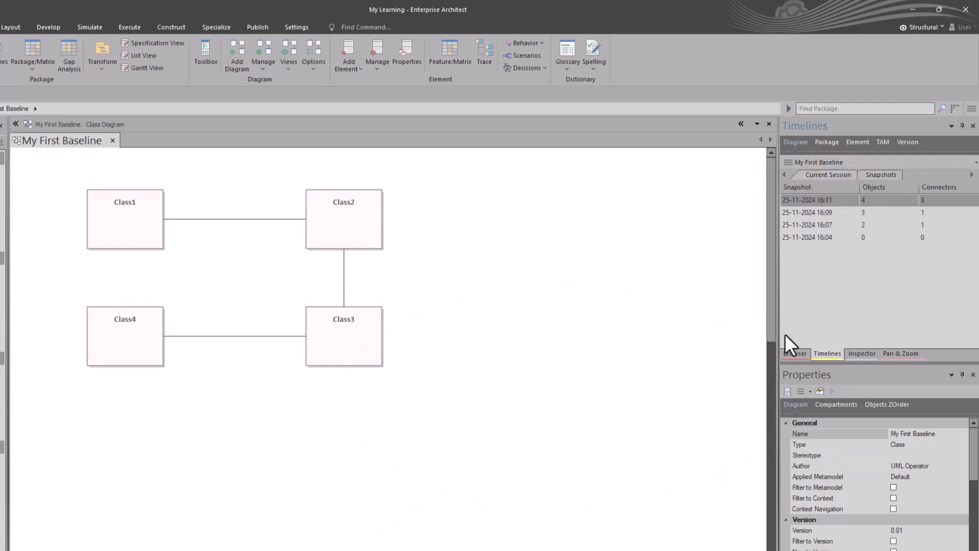
click(788, 354)
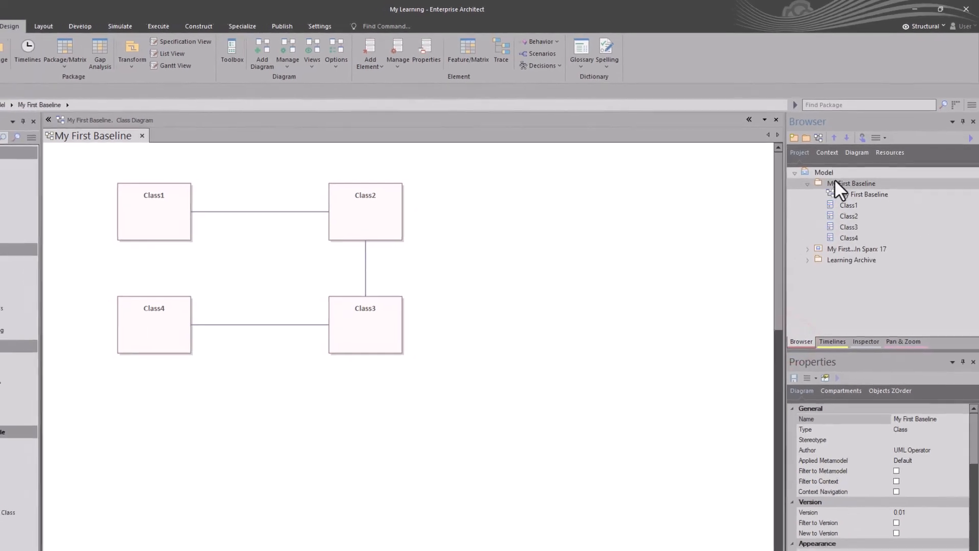
Step: Compare the My First Baseline package with baseline 0.02, then close the comparison
click(836, 183)
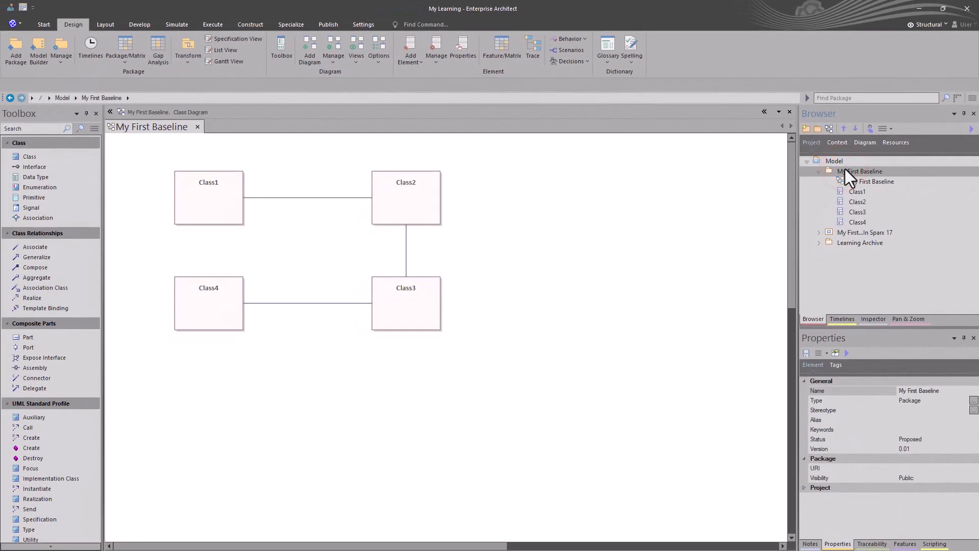
key(ctrl+alt+b)
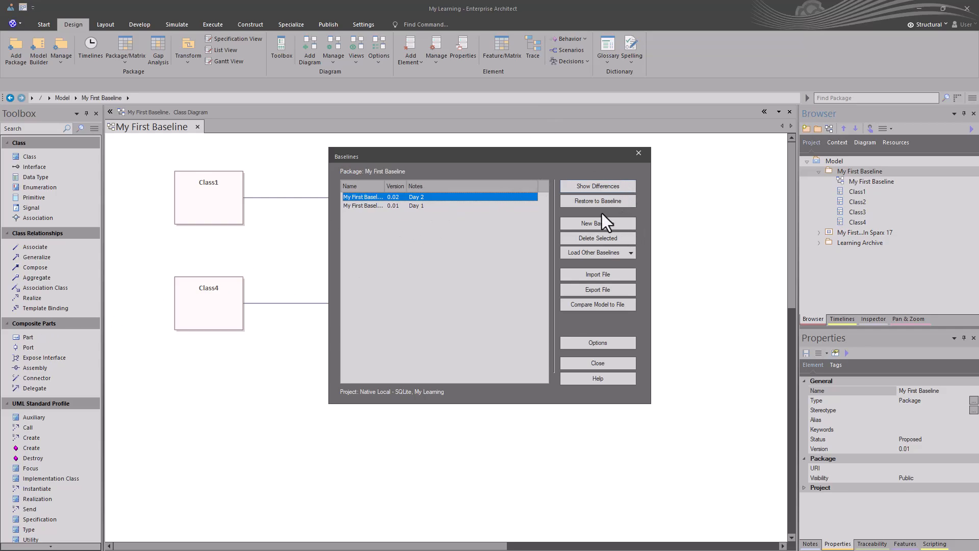
click(600, 191)
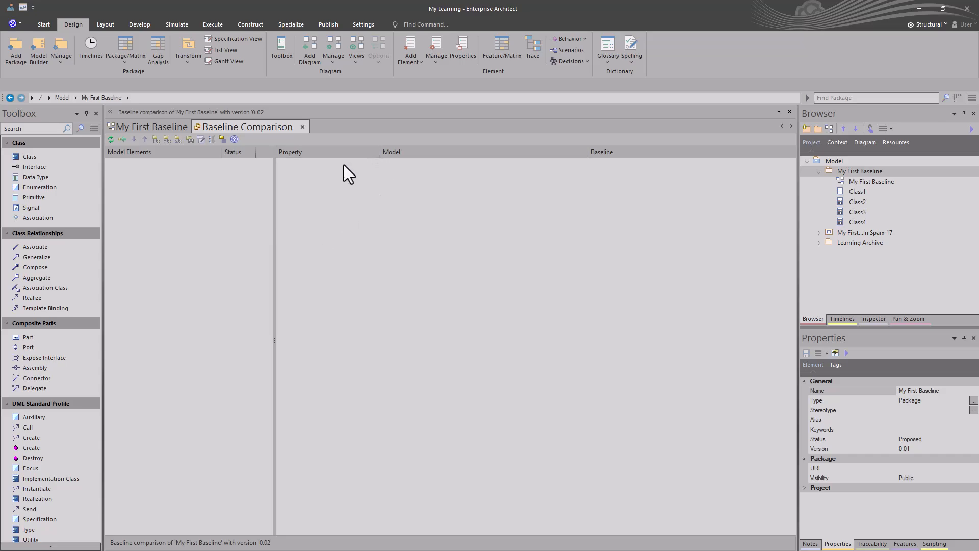
click(303, 127)
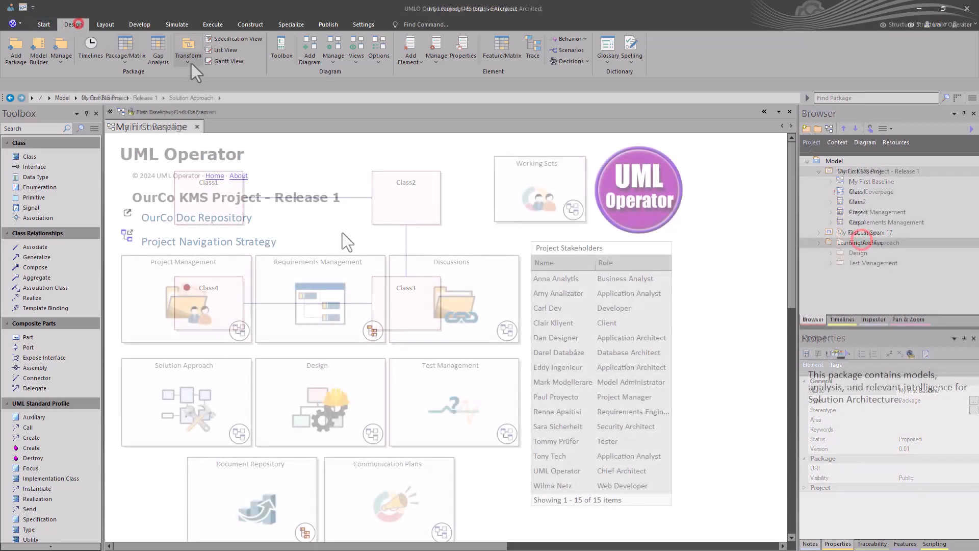
Step: In OurCo, show Solution Approach package differences against baseline 0.06
click(60, 63)
click(91, 159)
click(603, 188)
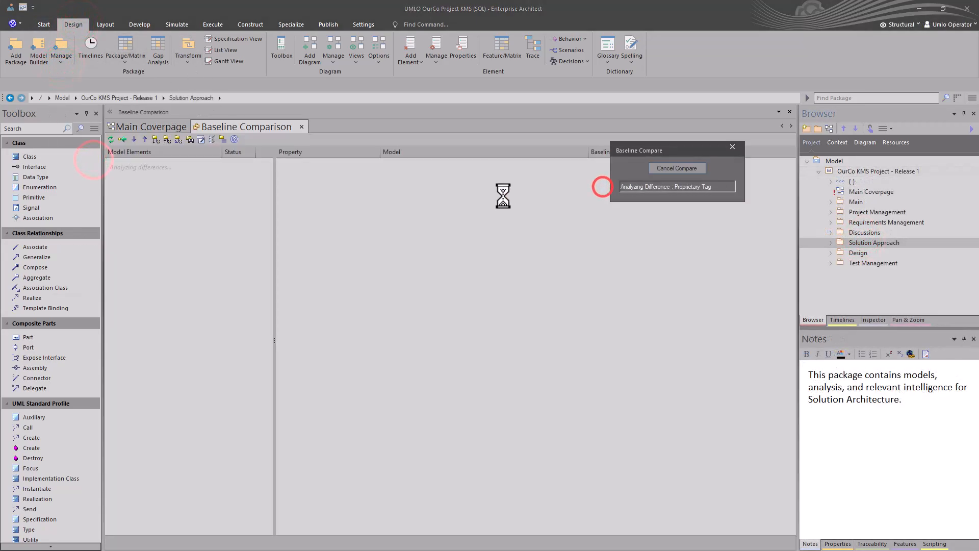
Step: Expand a branch of the Solution Approach comparison results
click(179, 140)
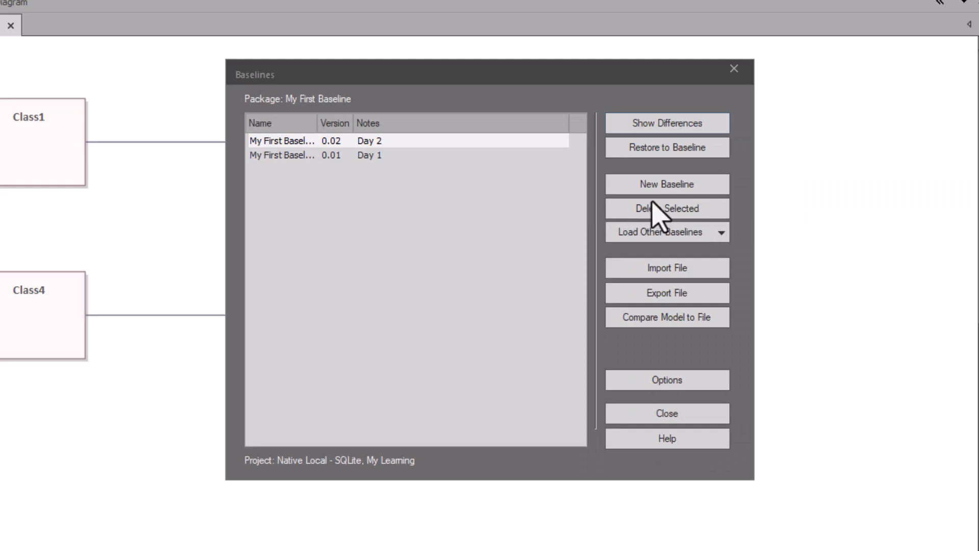
Step: Draw an association from Class4 to Class1, closing the four-class loop
click(668, 412)
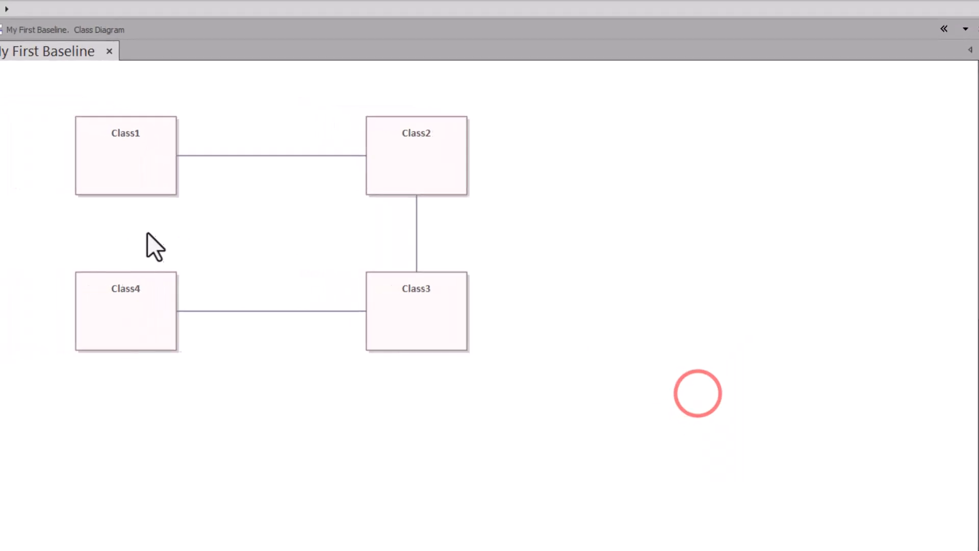
click(136, 286)
drag(196, 276, 164, 180)
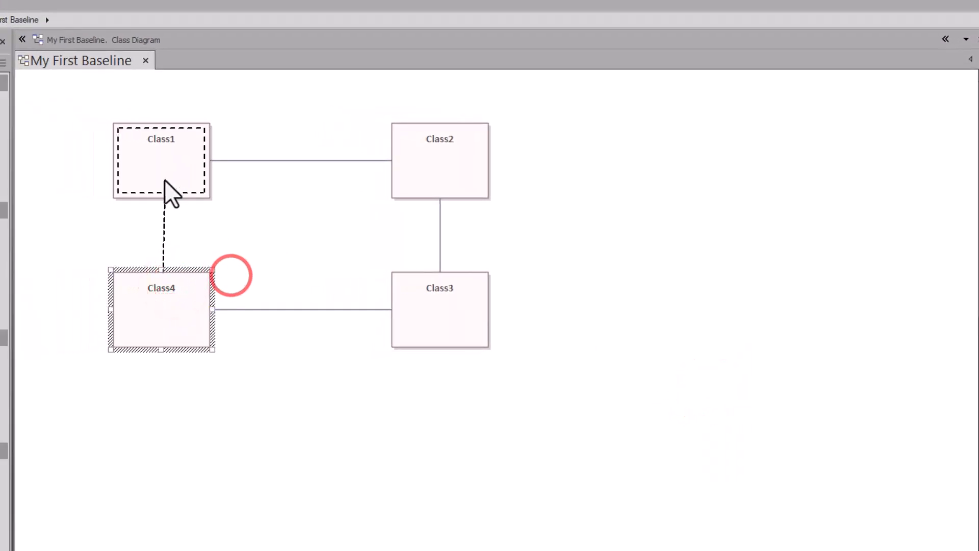
click(194, 204)
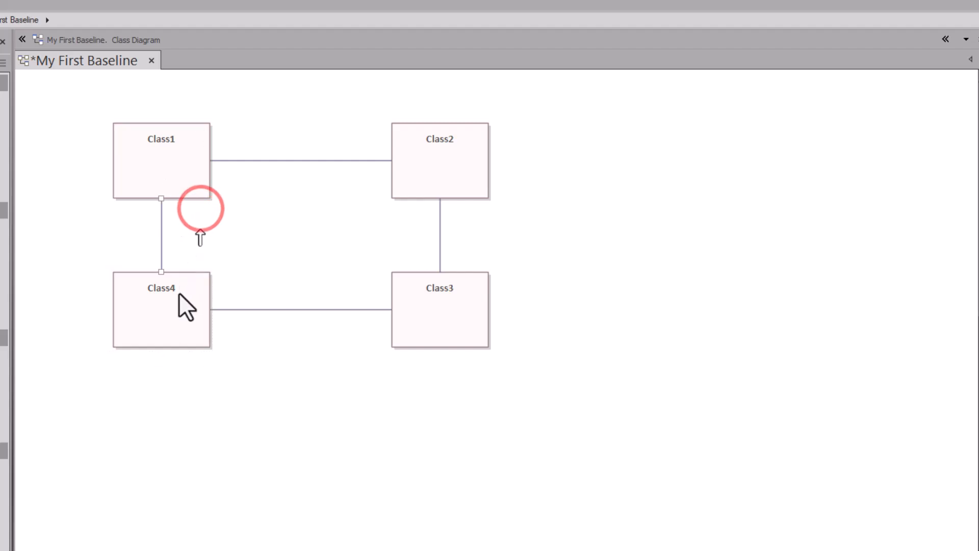
click(255, 220)
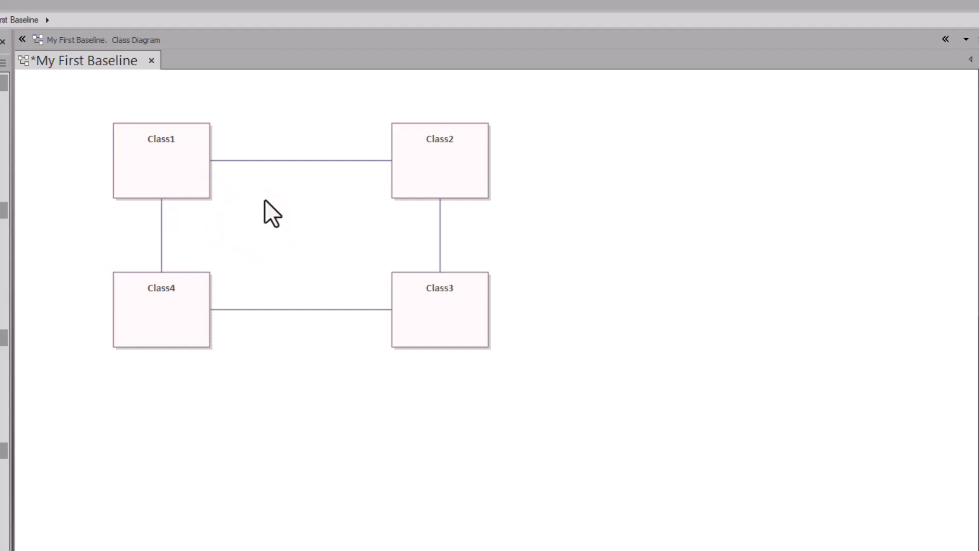
key(ctrl+alt+b)
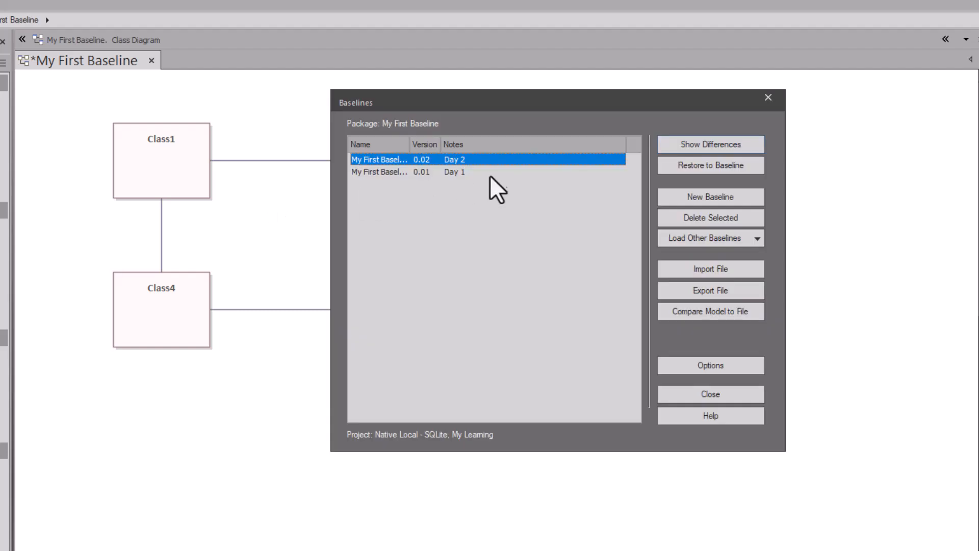
Step: Create baseline version 0.03 with the note 'Day 2'
click(697, 196)
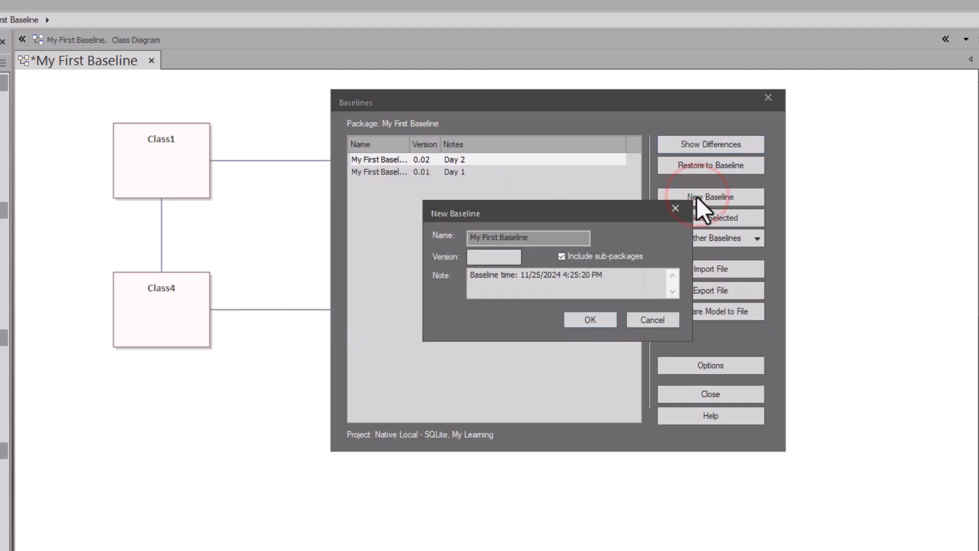
text(0.03)
drag(620, 279, 455, 277)
text(Day 2)
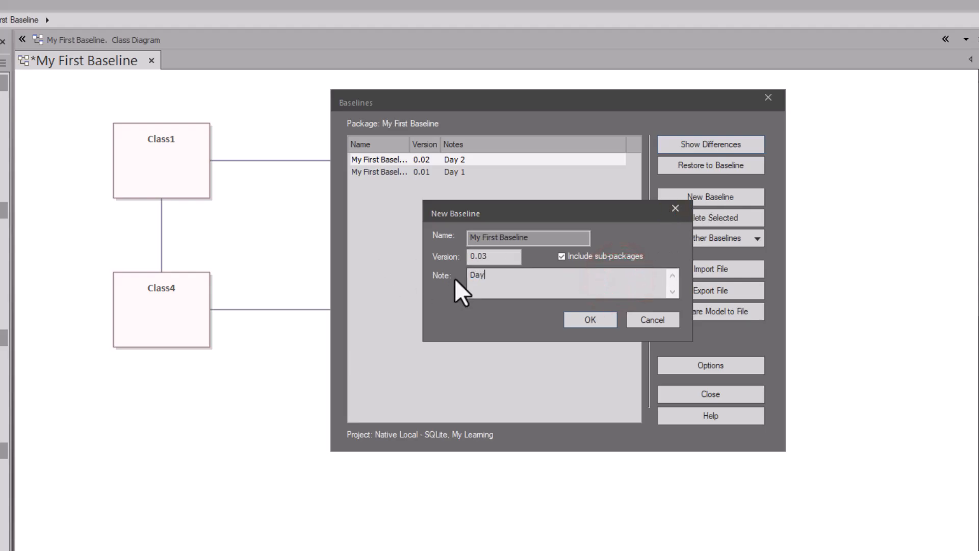
click(582, 317)
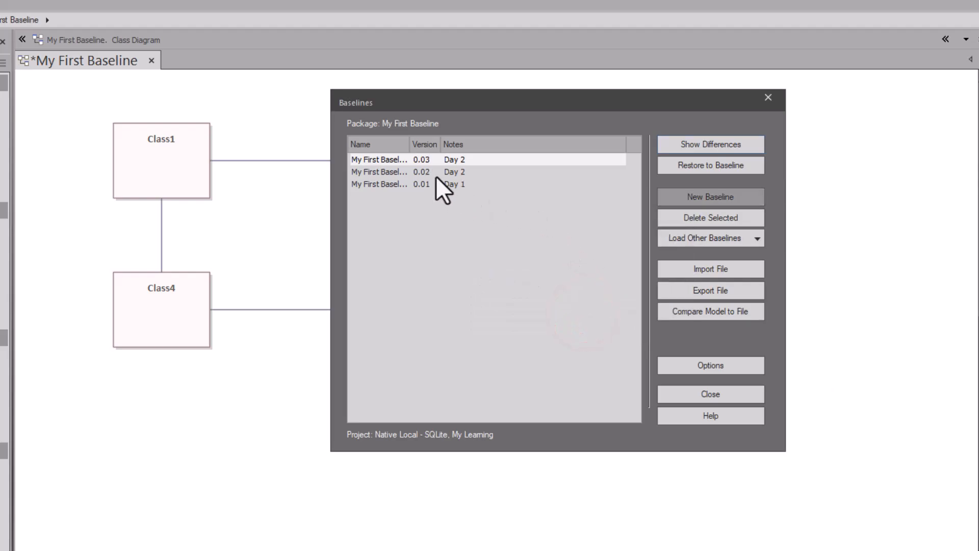
Step: Compare the package against baseline 0.02
click(430, 172)
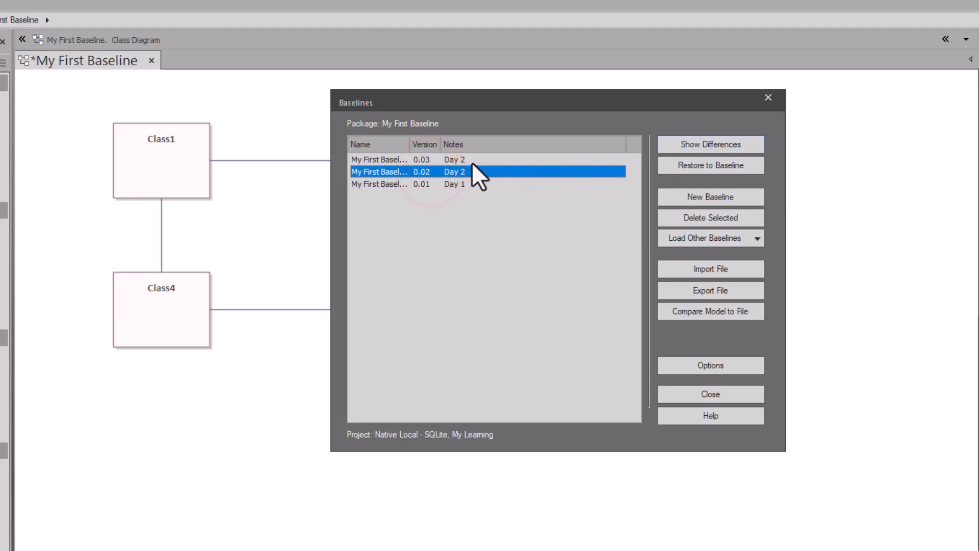
click(432, 159)
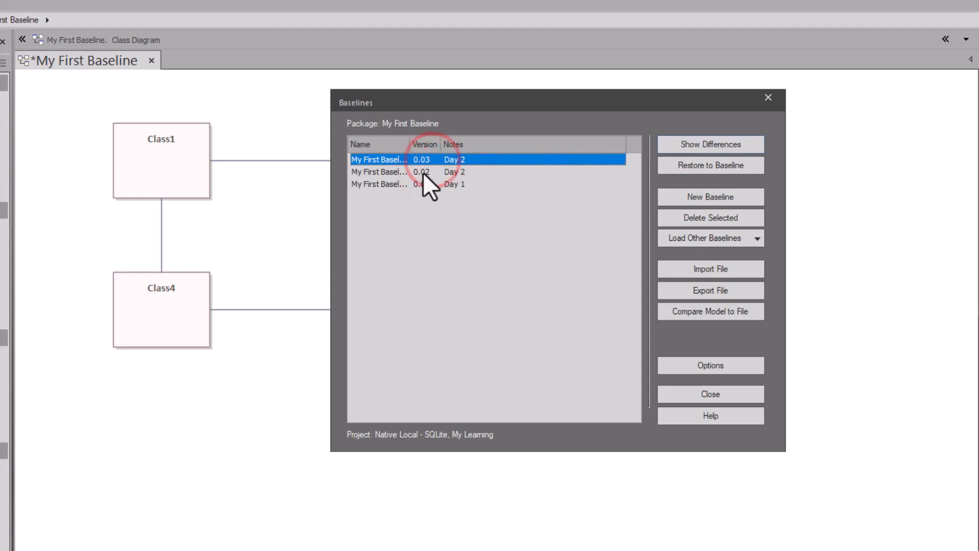
click(422, 173)
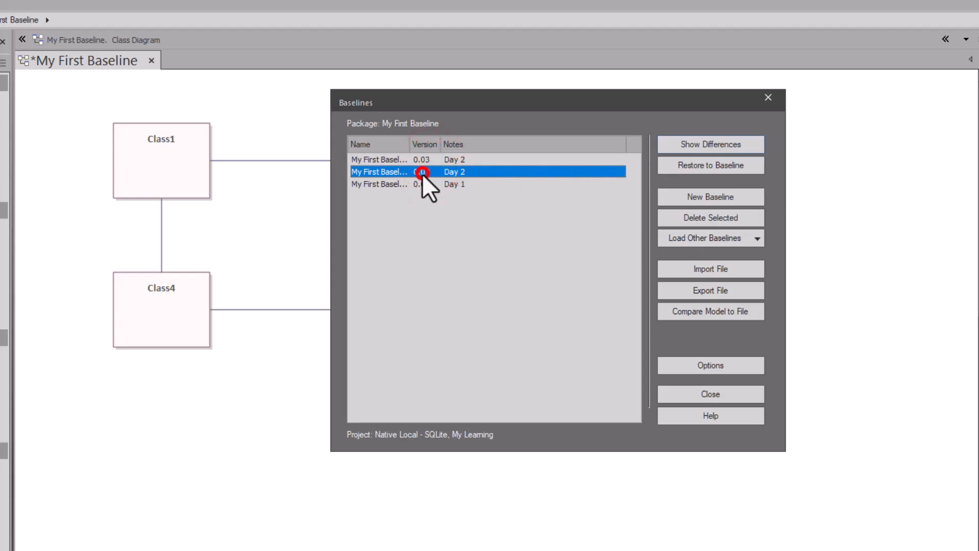
click(710, 144)
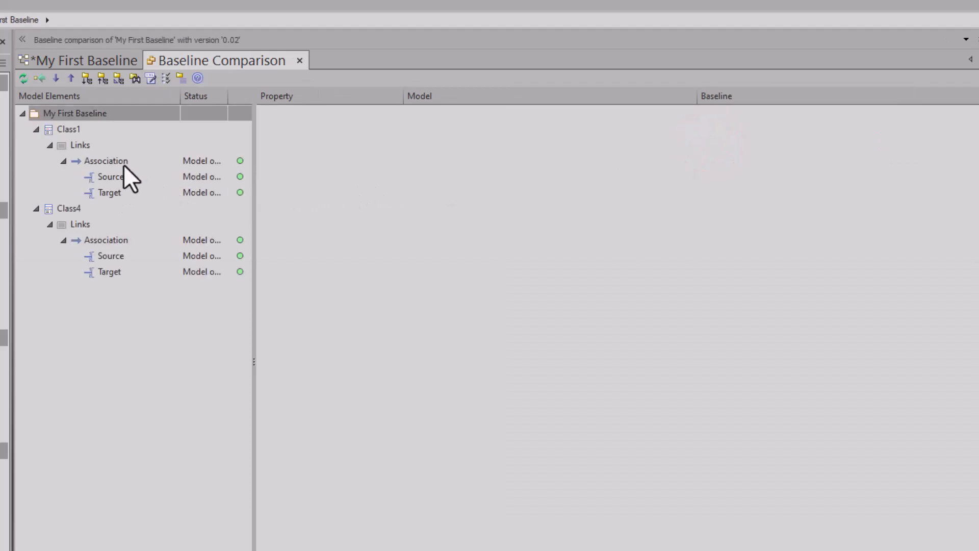
Step: Review Class1's and Class4's new association differences, then close the comparison
click(68, 129)
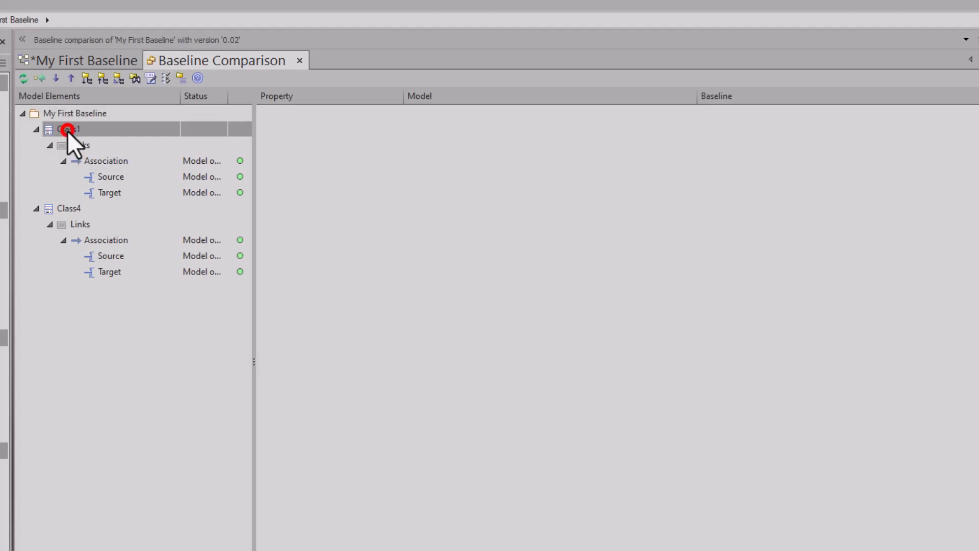
click(69, 209)
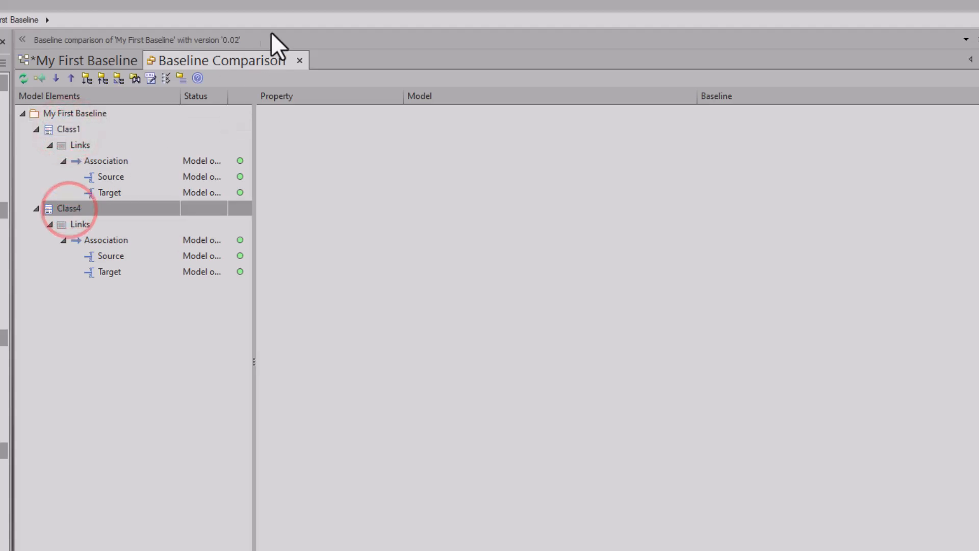
click(299, 61)
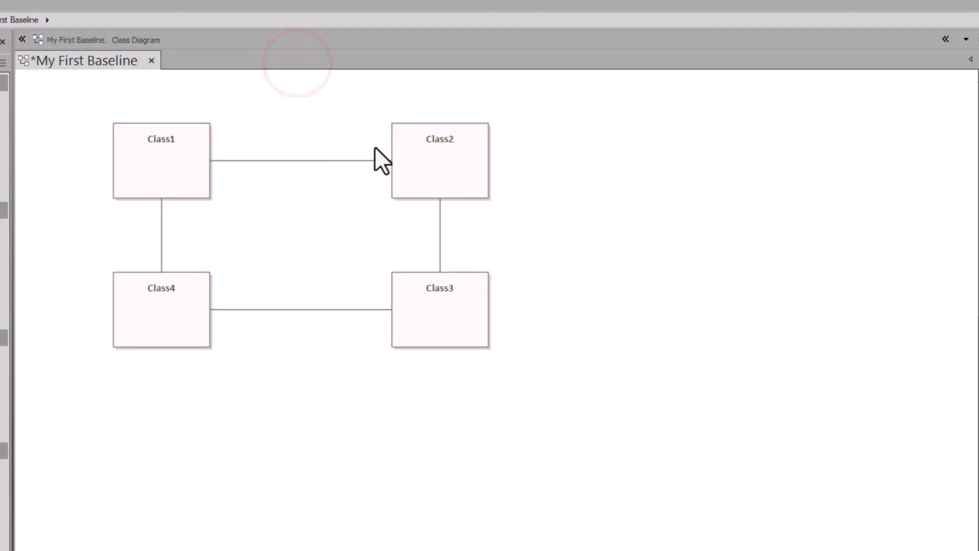
click(151, 234)
Step: Delete baseline 0.02, leaving versions 0.03 and 0.01 for My First Baseline
key(ctrl+alt+b)
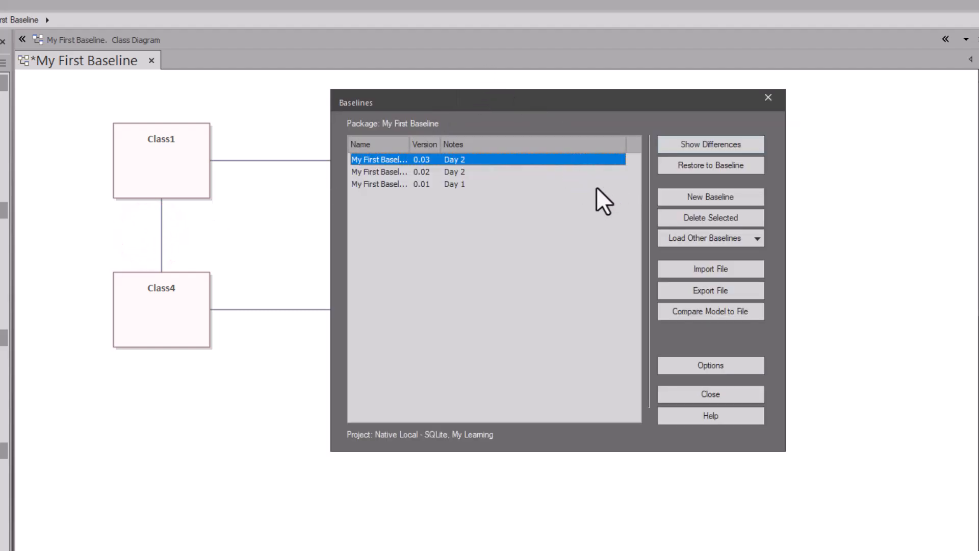
click(377, 172)
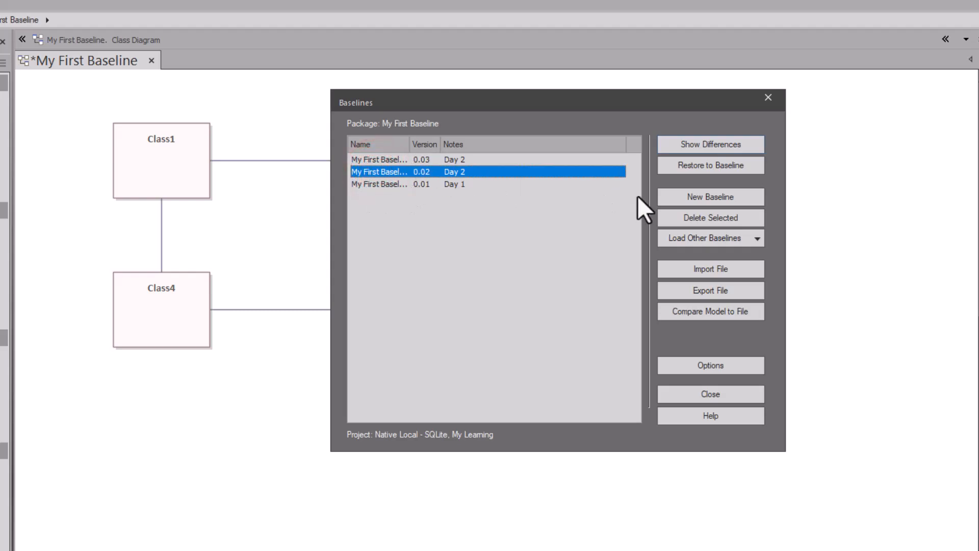
click(703, 217)
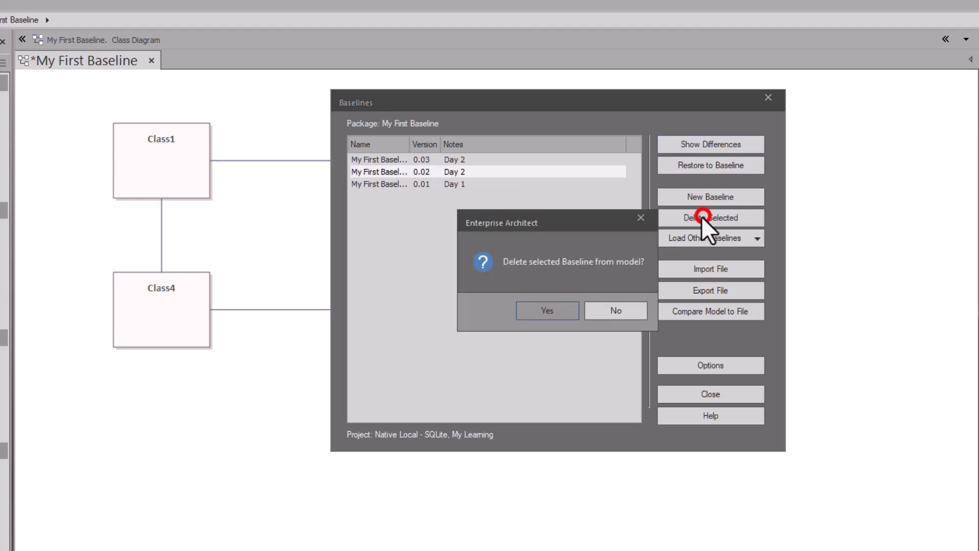
click(564, 304)
click(420, 175)
click(417, 159)
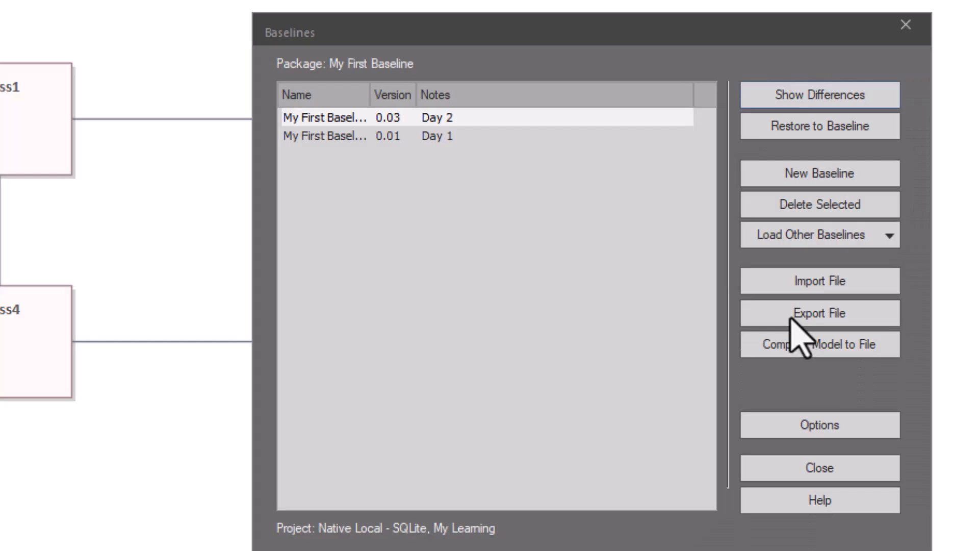
Step: Export the 0.03 Day 2 baseline to MyFirstBaselineDay2.xml, overwriting the existing file
click(792, 317)
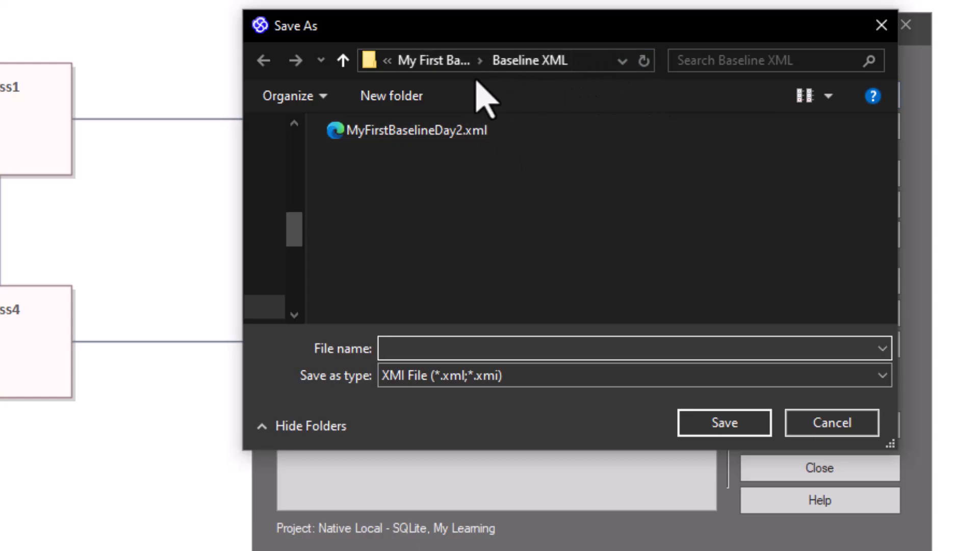
click(408, 133)
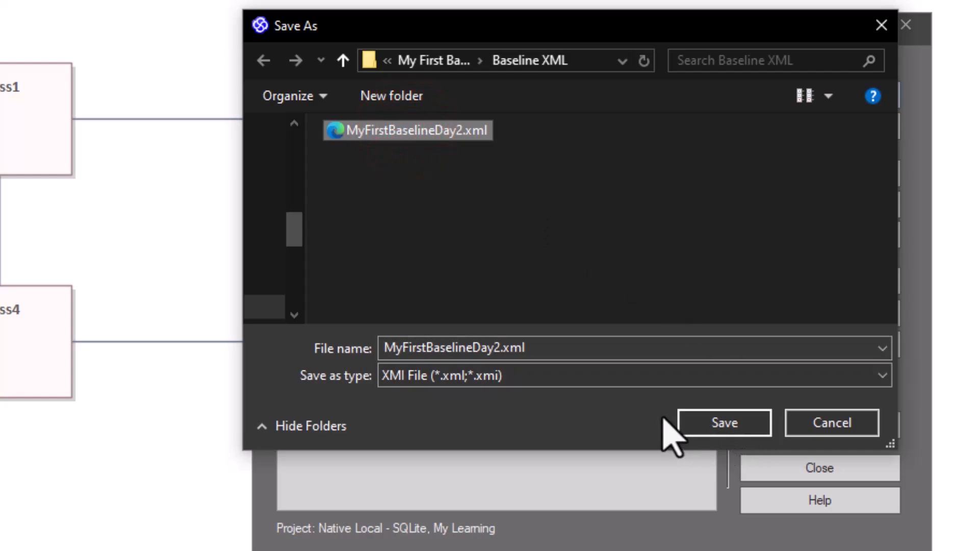
click(711, 421)
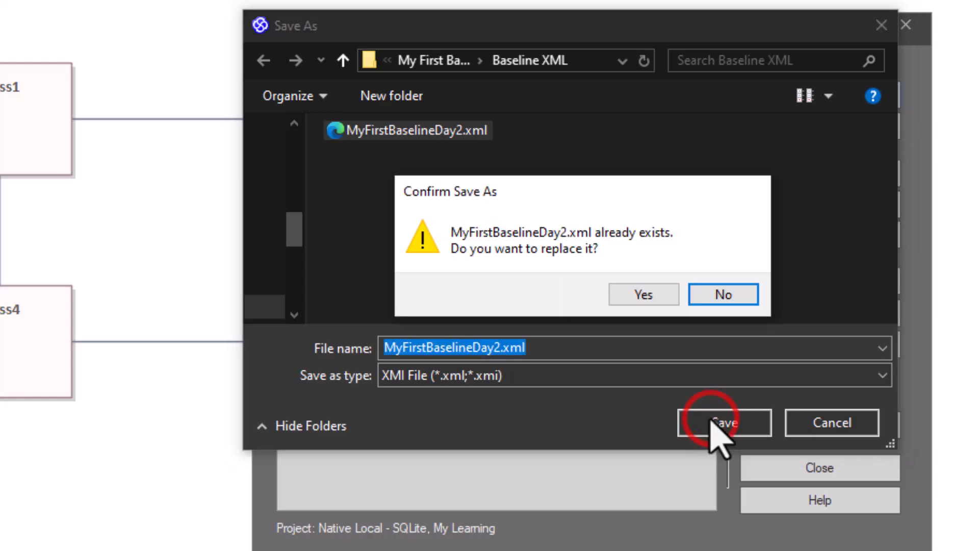
click(647, 290)
click(655, 342)
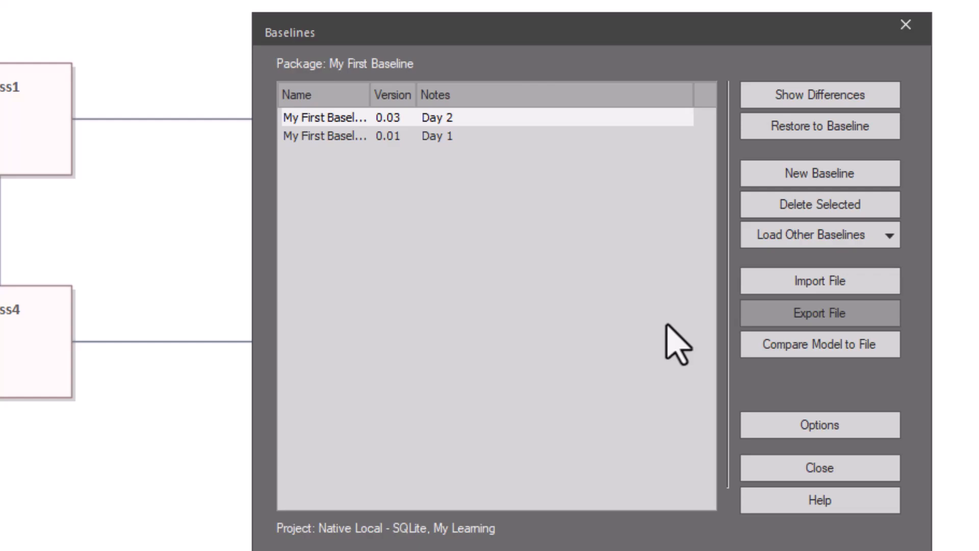
Step: Delete the 0.03 Day 2 baseline
click(429, 118)
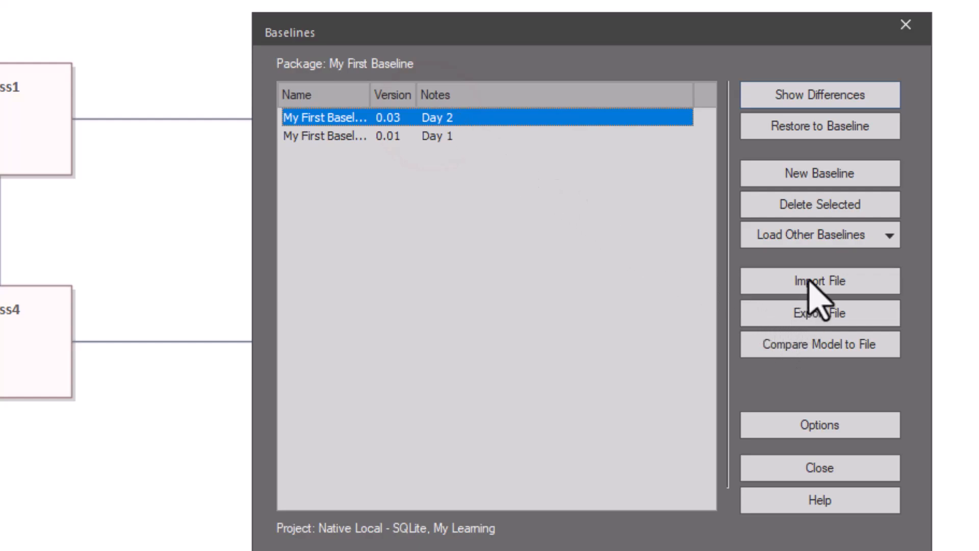
click(820, 204)
click(587, 341)
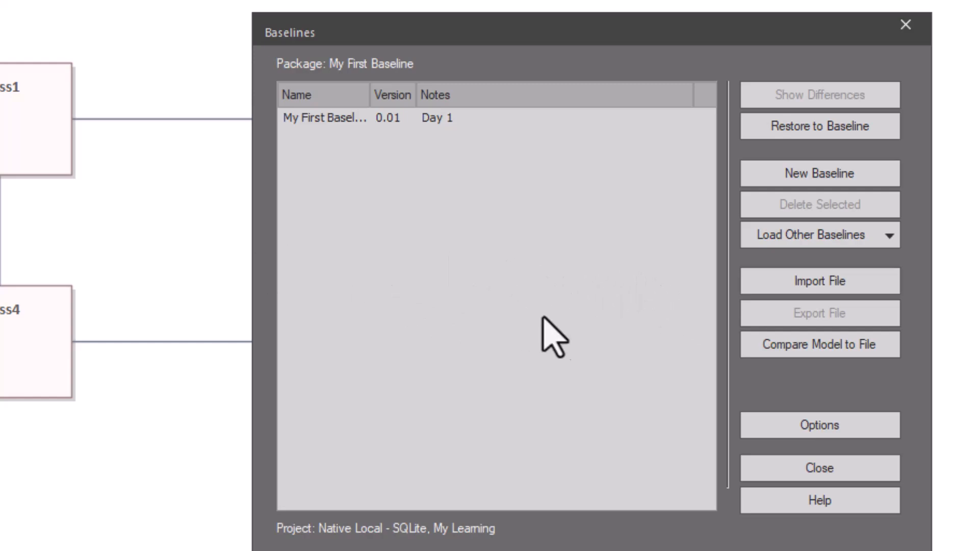
Step: Import MyFirstBaselineDay2.xml as baseline version 0.02 with the note 'Day 2 updates'
click(799, 281)
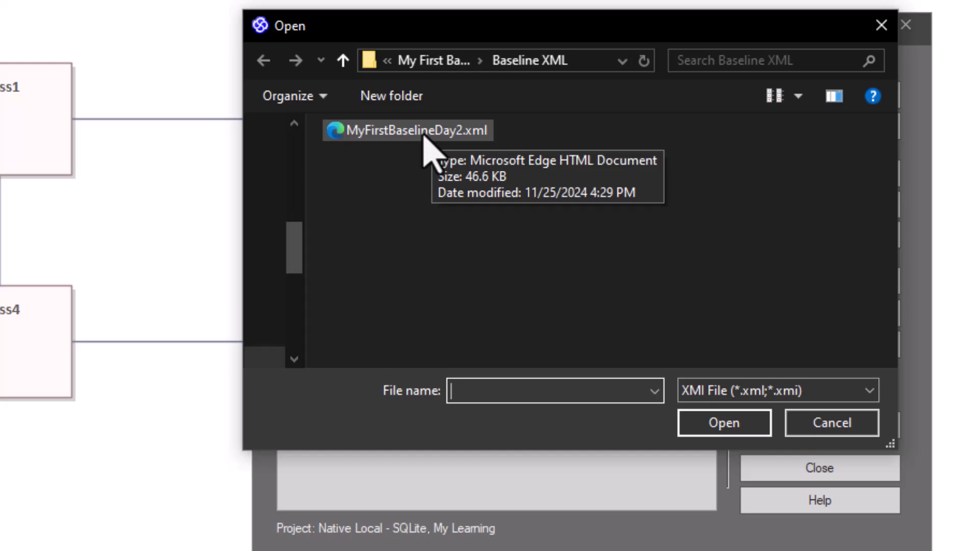
click(423, 135)
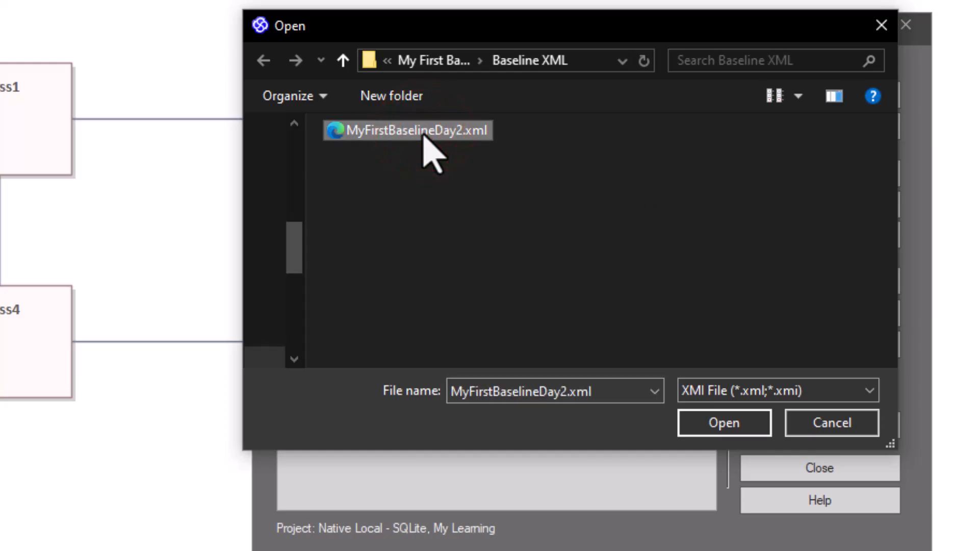
click(721, 418)
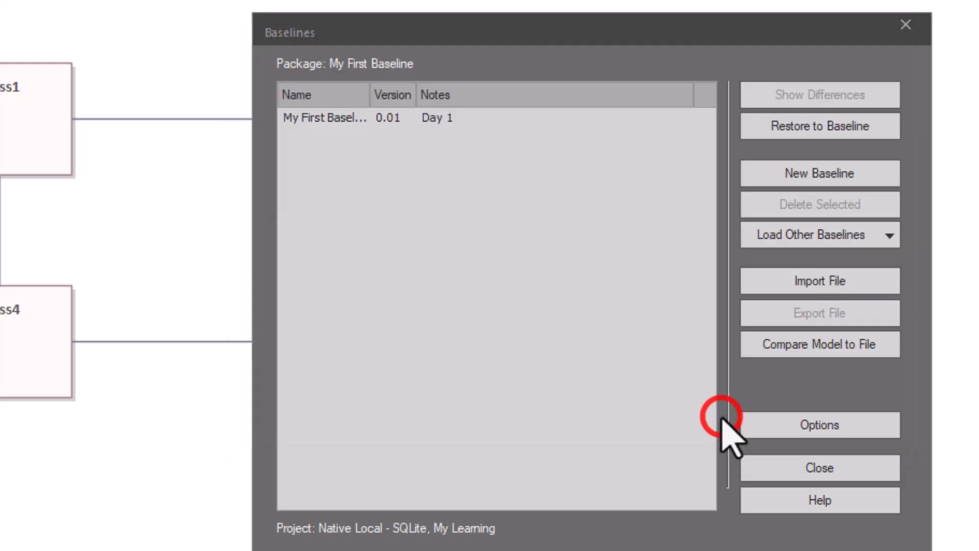
click(497, 259)
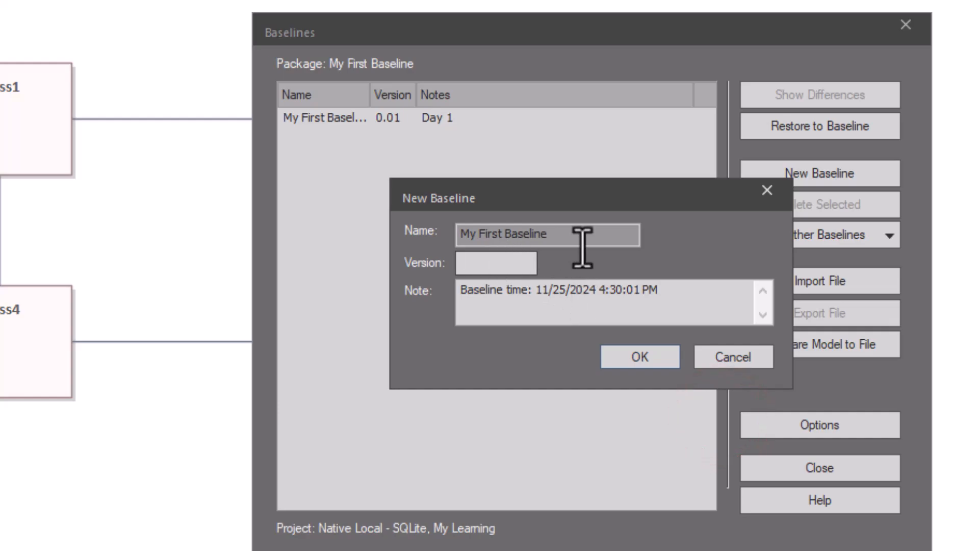
text(0.02)
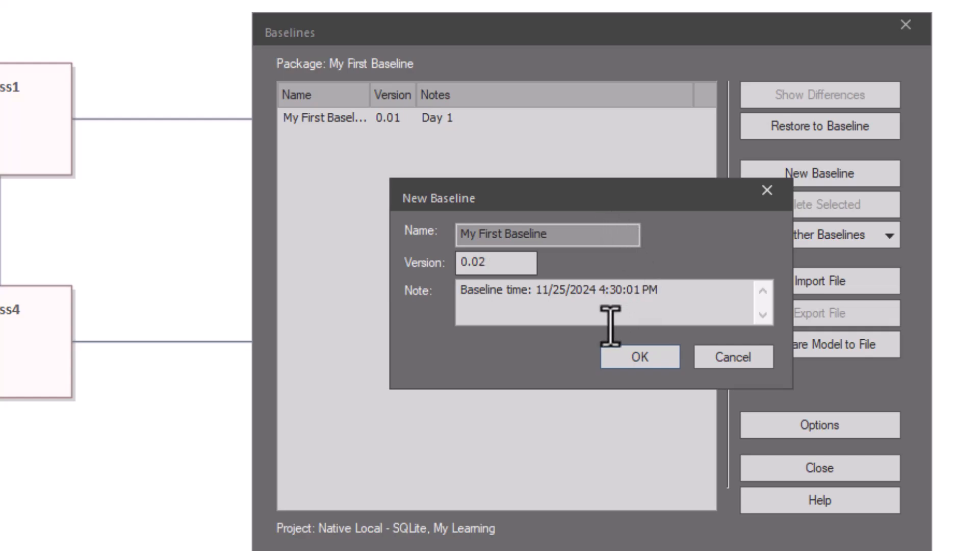
click(599, 296)
drag(660, 291, 393, 291)
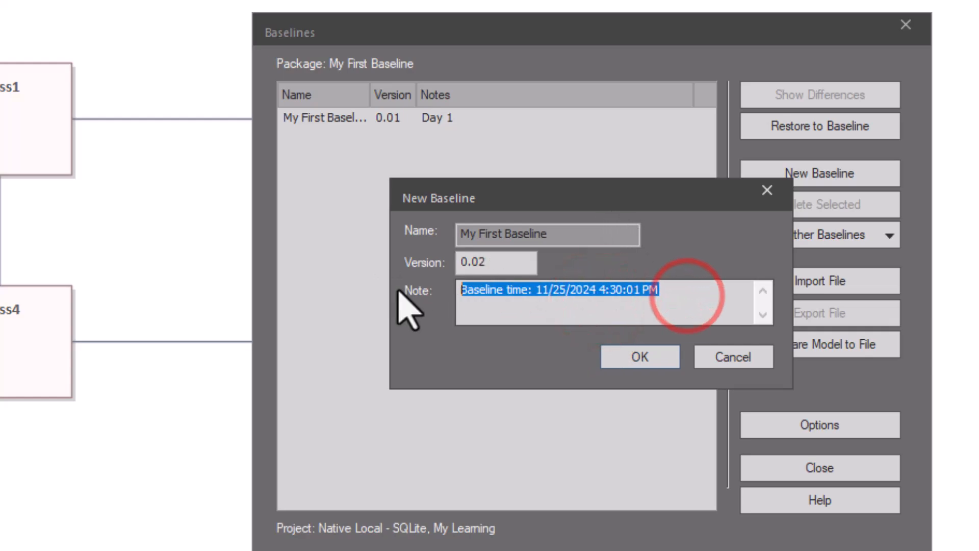
text(Da)
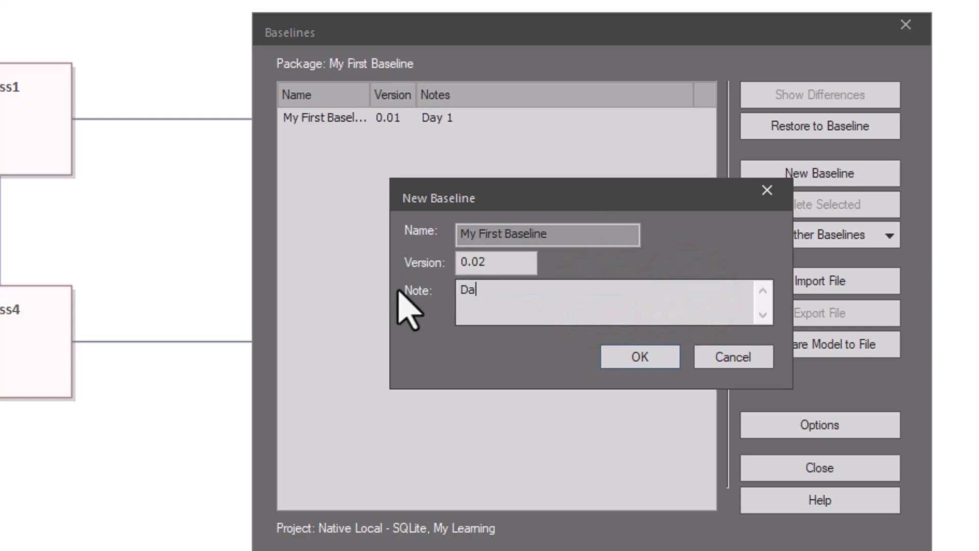
text(y 2 updat4es)
key(Left)
key(Left)
key(BackSpace)
click(621, 352)
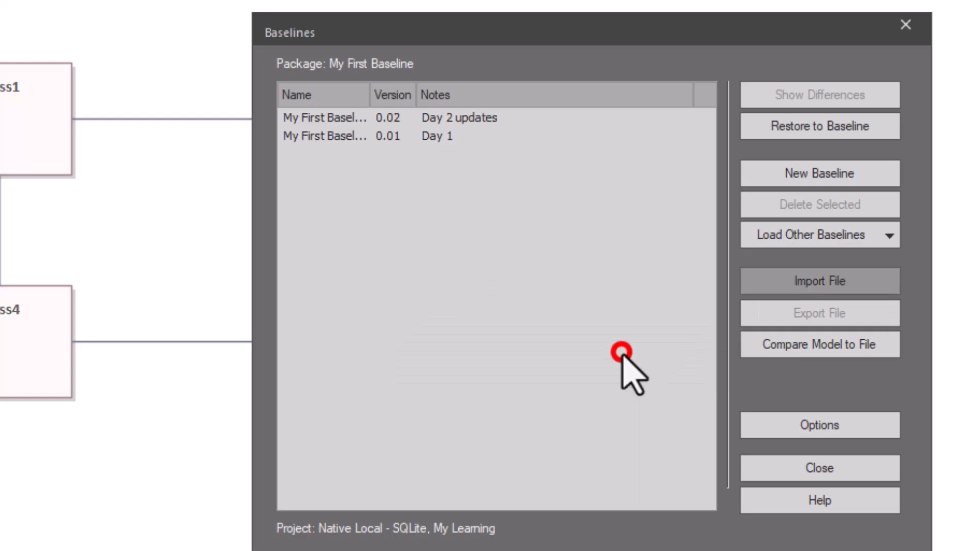
Step: Compare the model with the 0.02 Day 2 updates baseline, then close the results
click(446, 160)
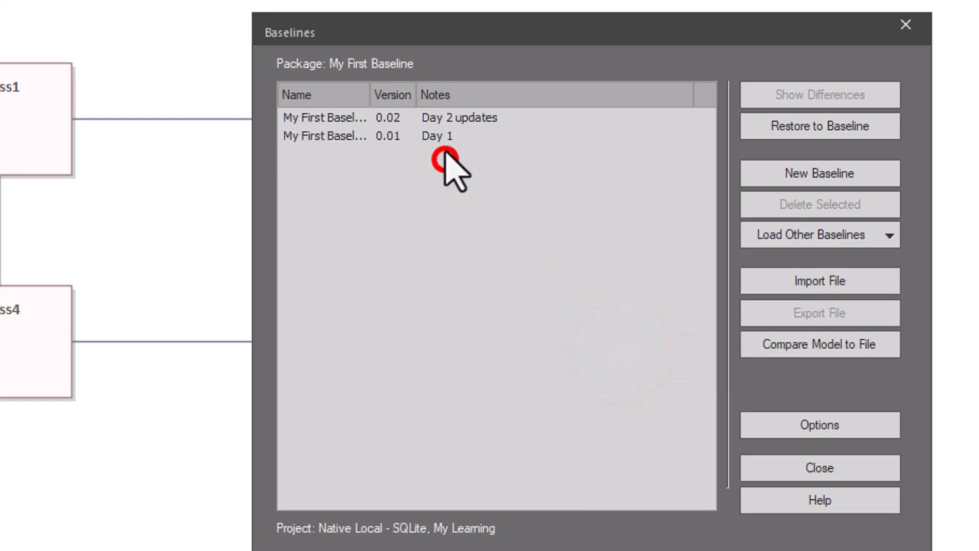
click(442, 118)
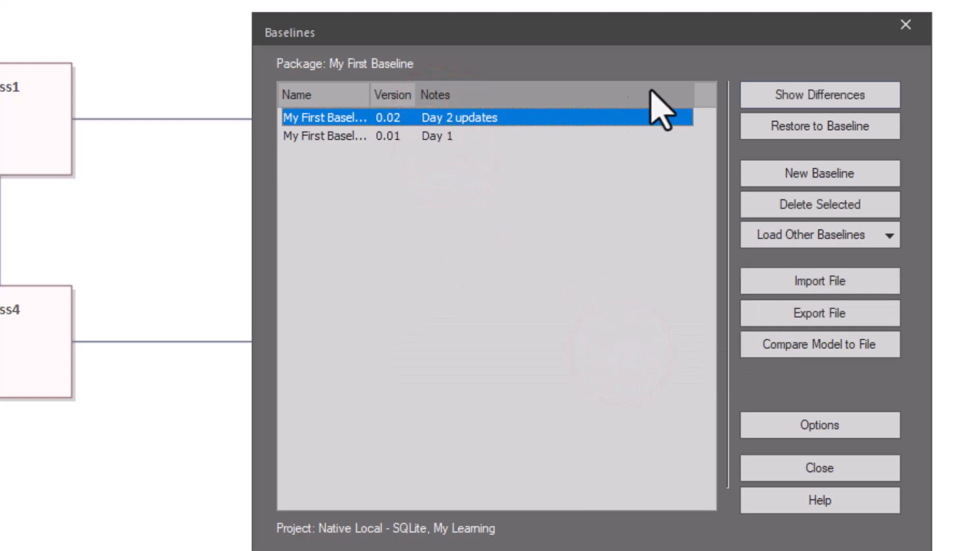
click(859, 95)
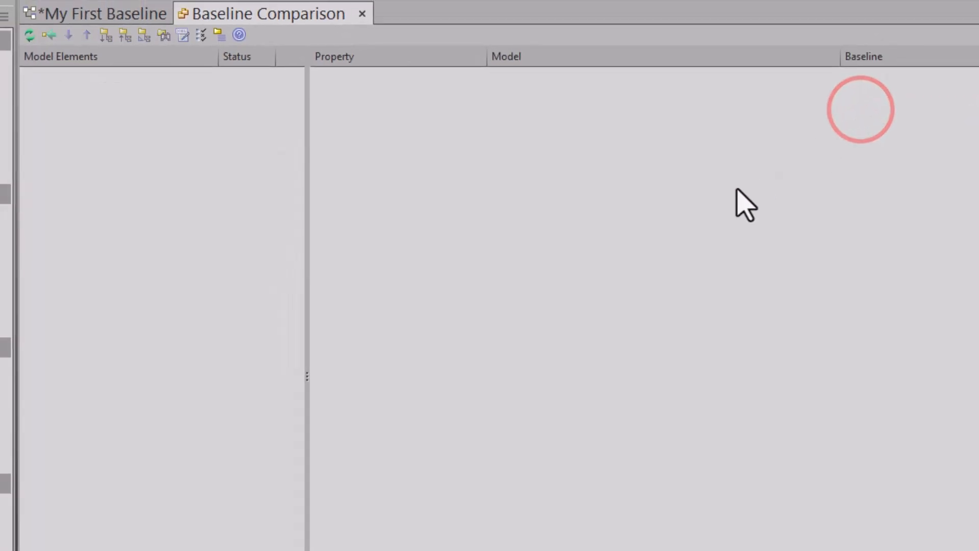
click(362, 13)
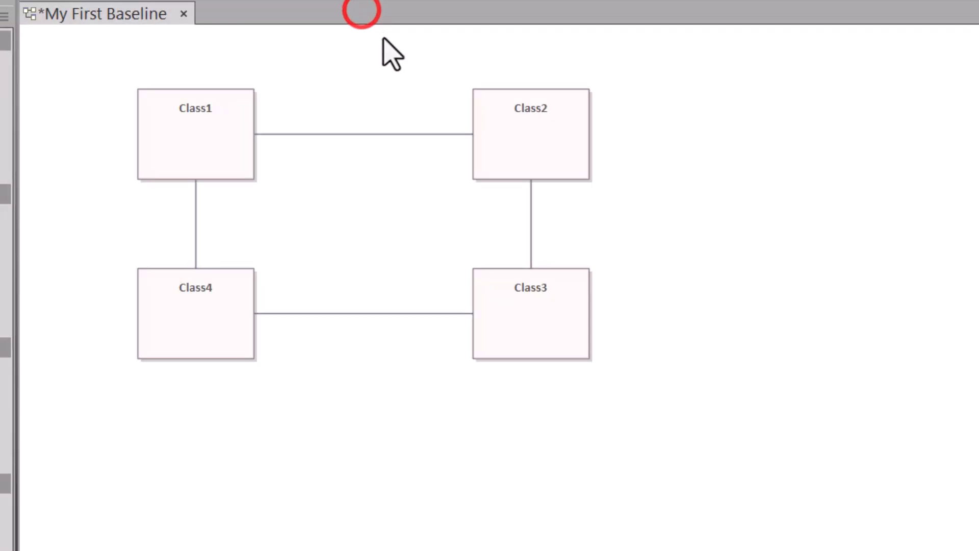
Step: Reopen the baselines list, compare the model with the 0.01 Day 1 baseline, then close the results
click(345, 101)
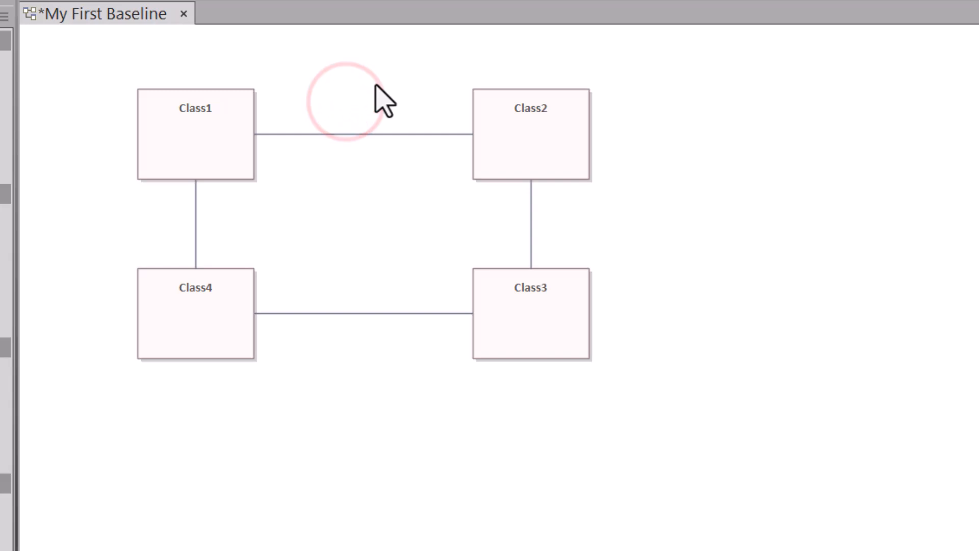
key(ctrl+alt+b)
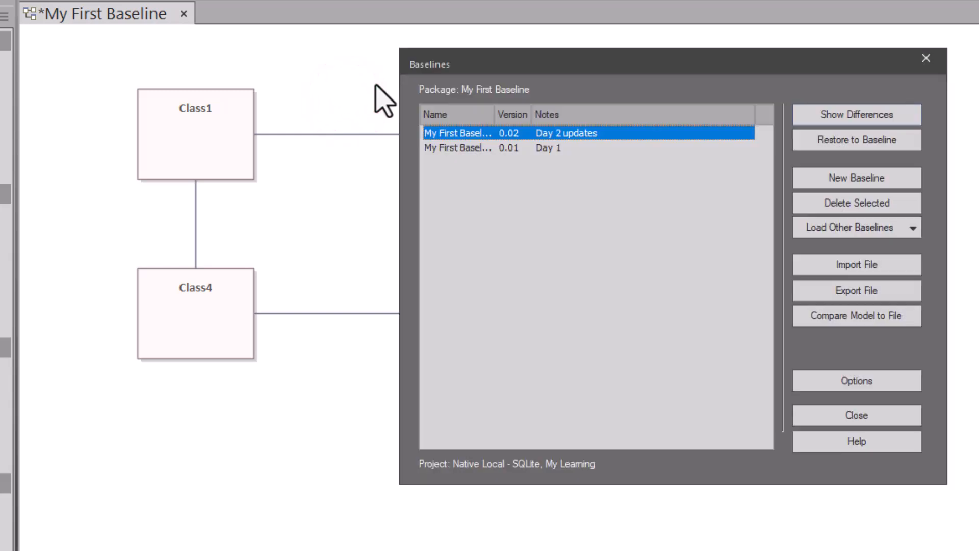
click(474, 148)
click(848, 115)
scroll(203, 164, down, 1)
scroll(192, 403, up, 1)
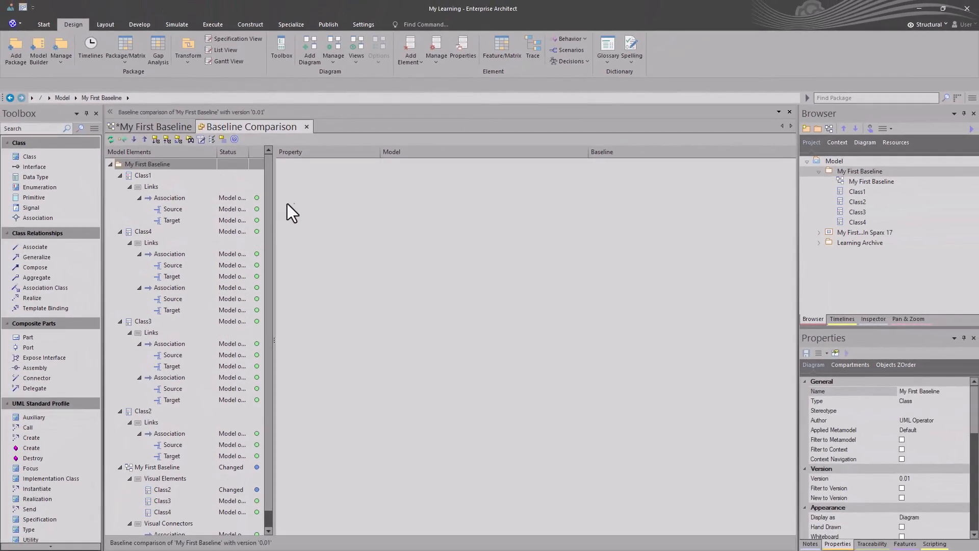
click(307, 126)
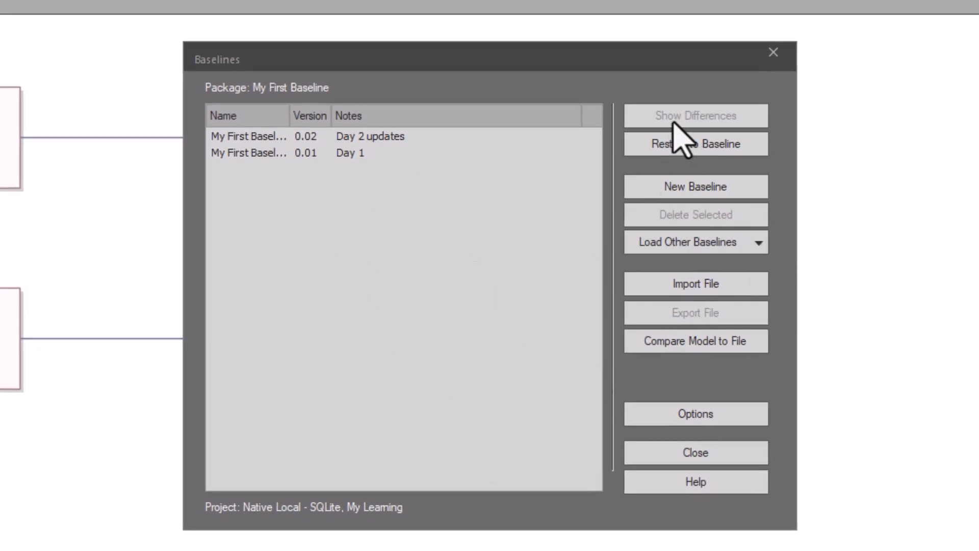
Step: Select the 0.02 Day 2 updates baseline and check the options for loading other baselines
click(235, 137)
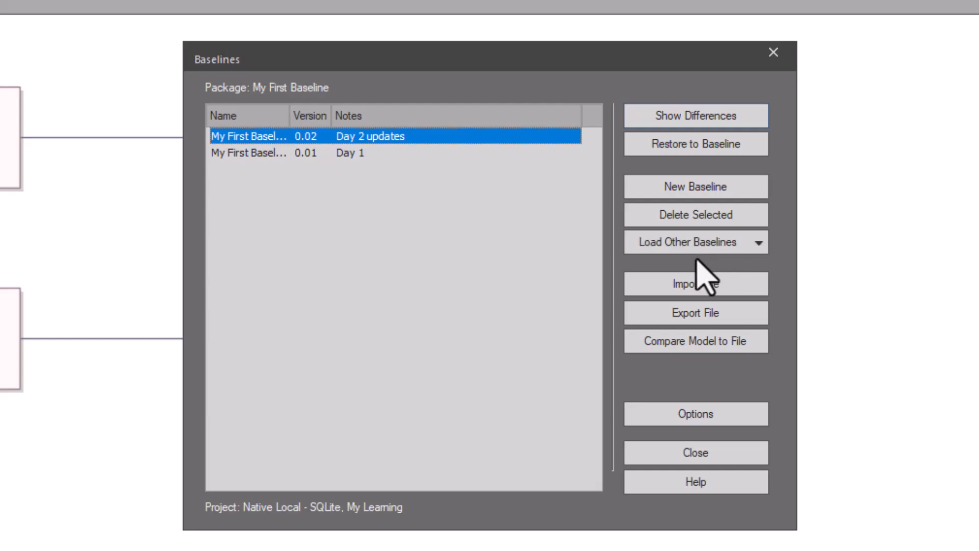
click(763, 243)
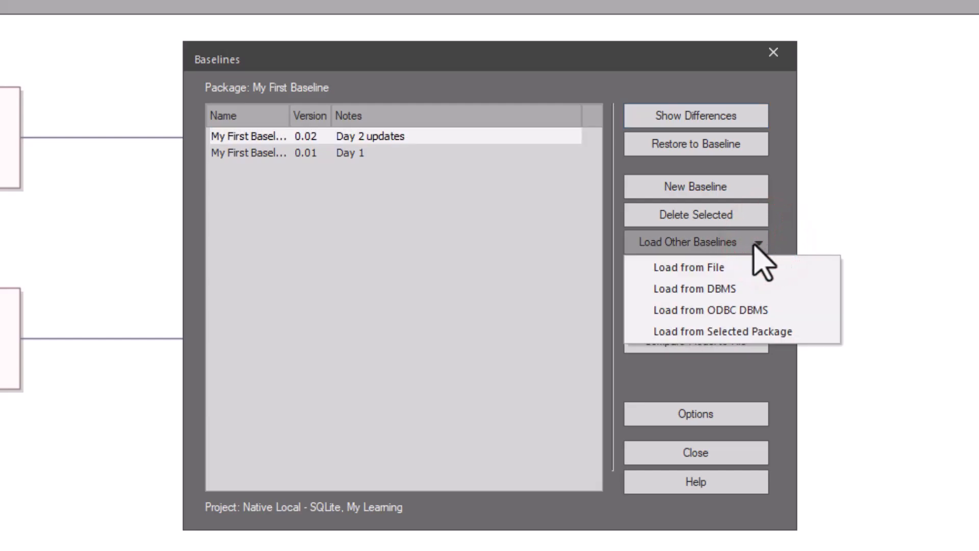
click(755, 243)
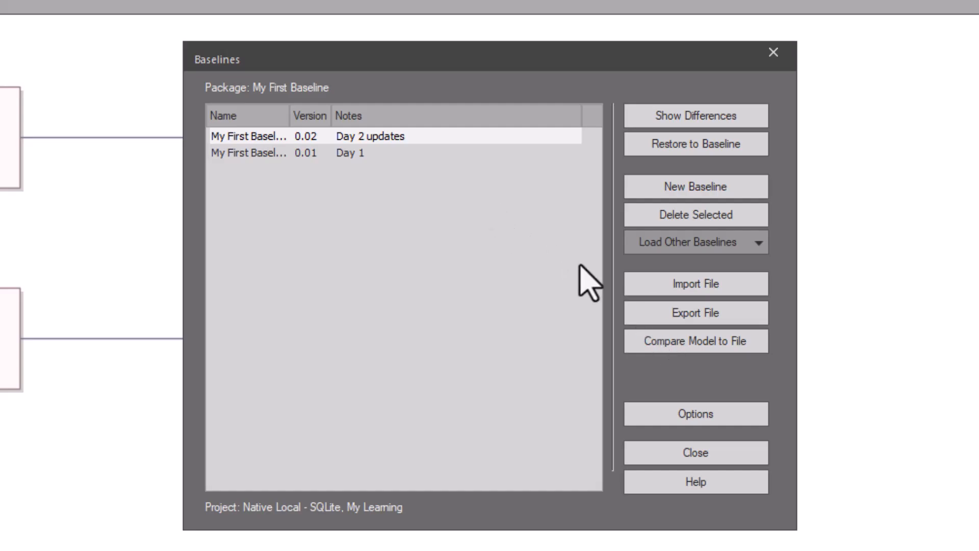
Step: Compare the model to MyFirstBaselineDay2.xml, close the results, and reopen the baselines list
click(639, 341)
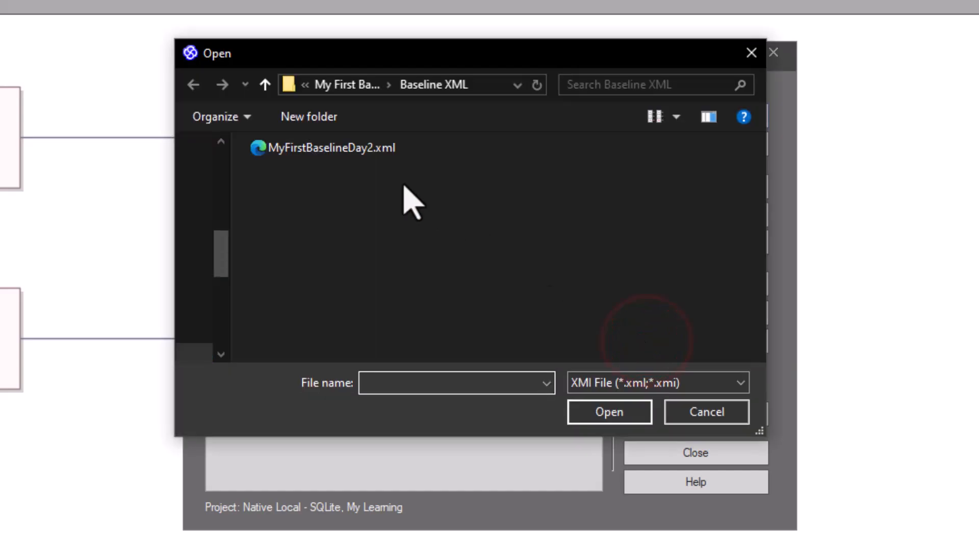
click(357, 148)
click(633, 410)
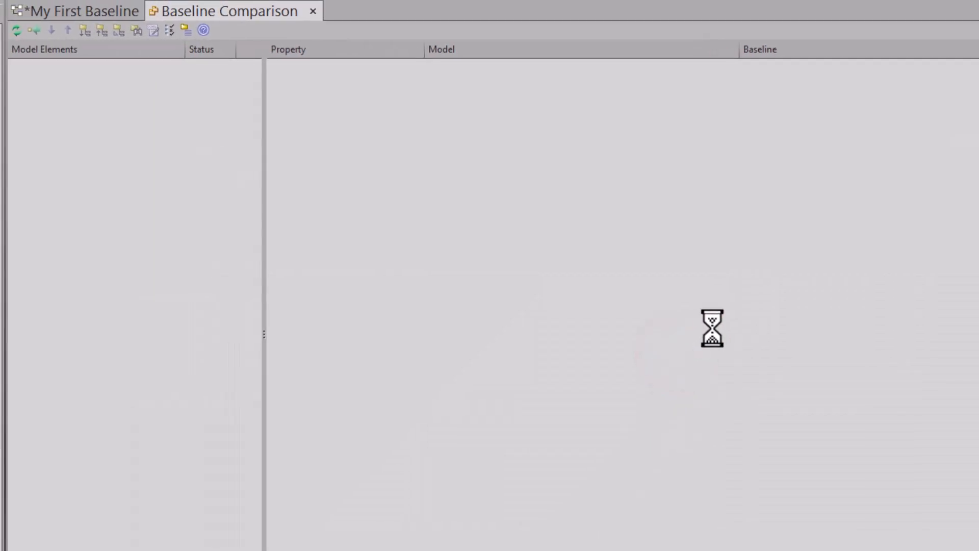
click(310, 9)
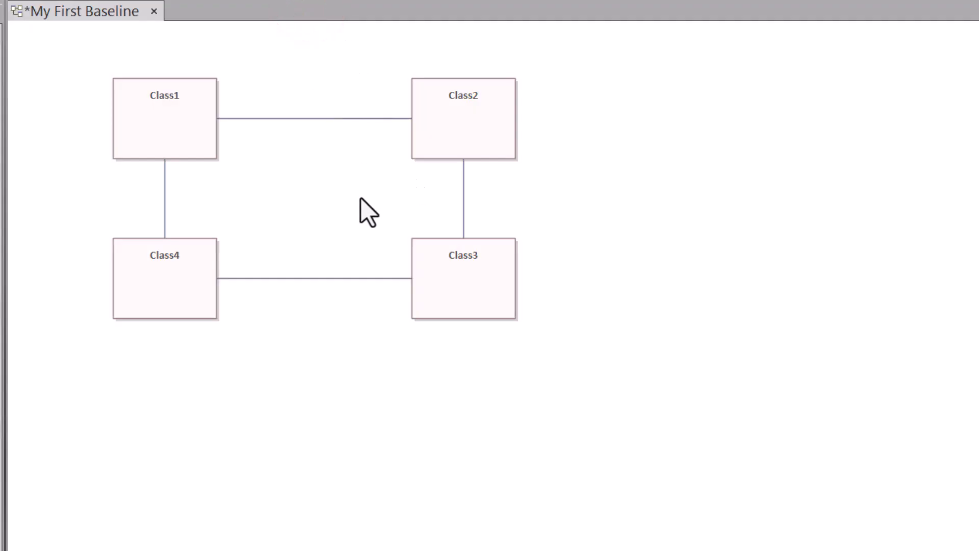
key(ctrl+alt+b)
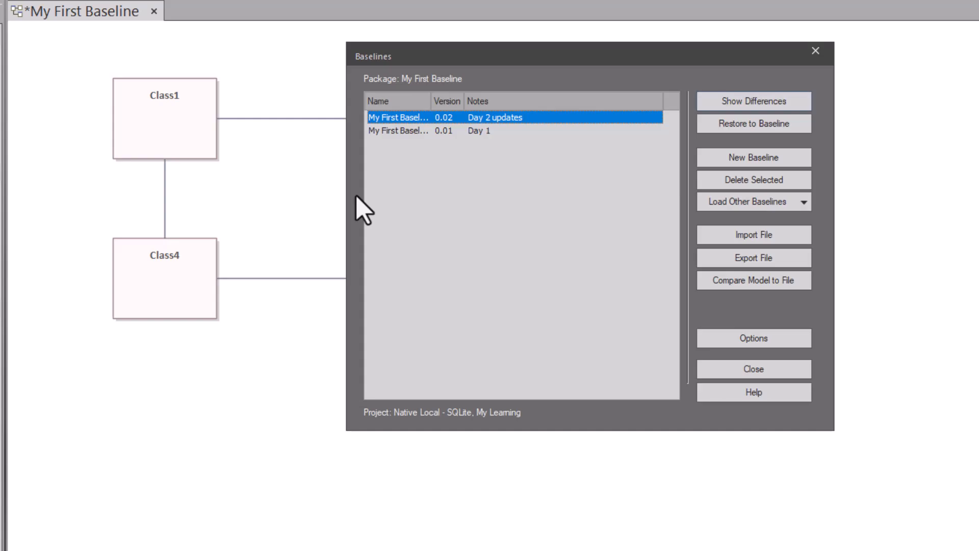
click(769, 281)
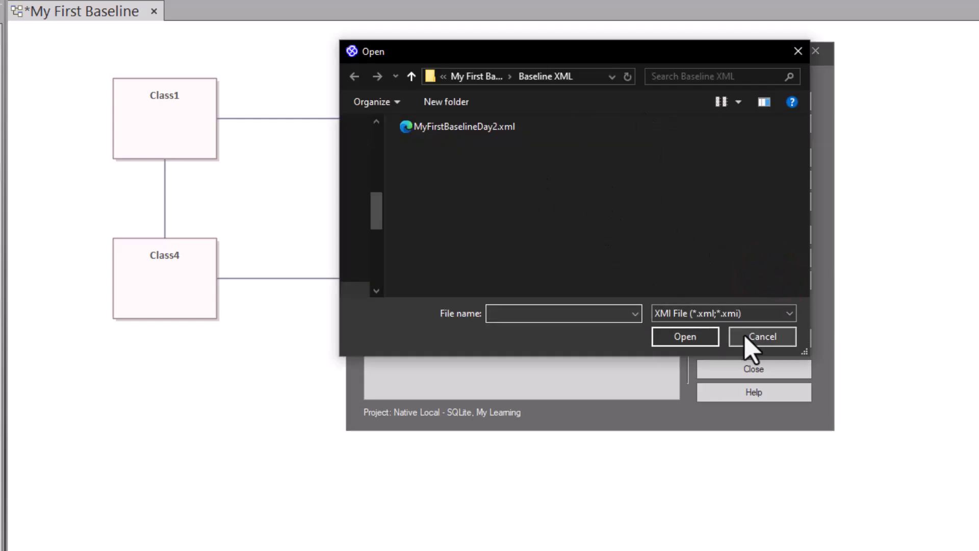
click(757, 338)
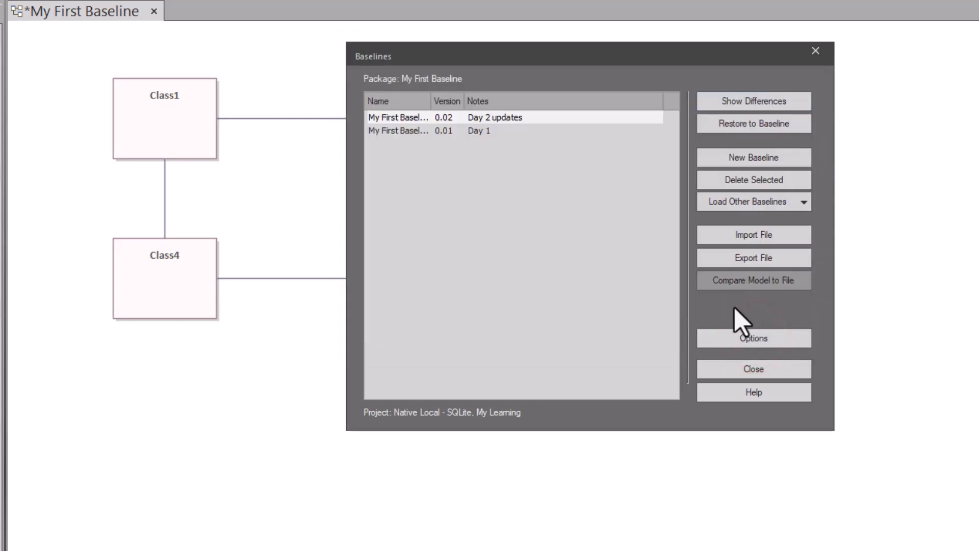
click(757, 338)
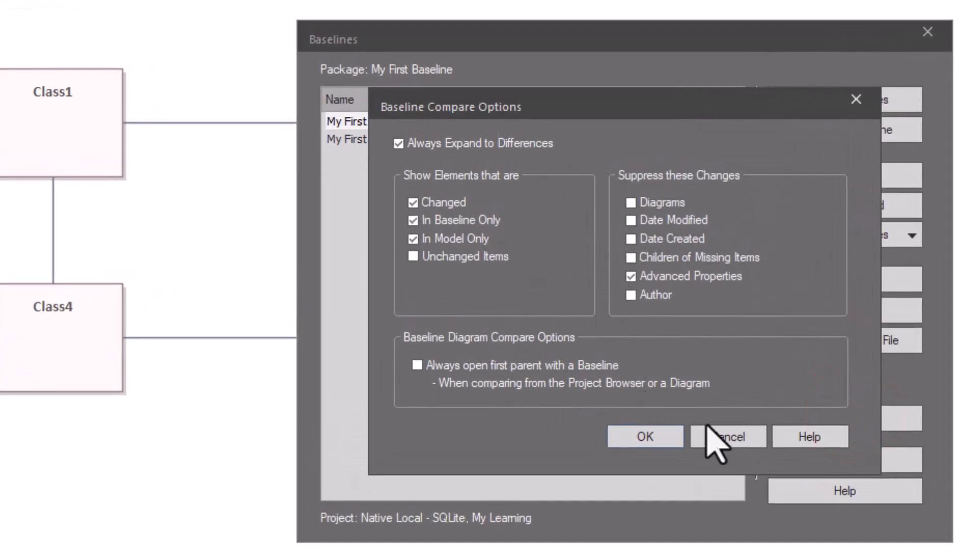
click(739, 437)
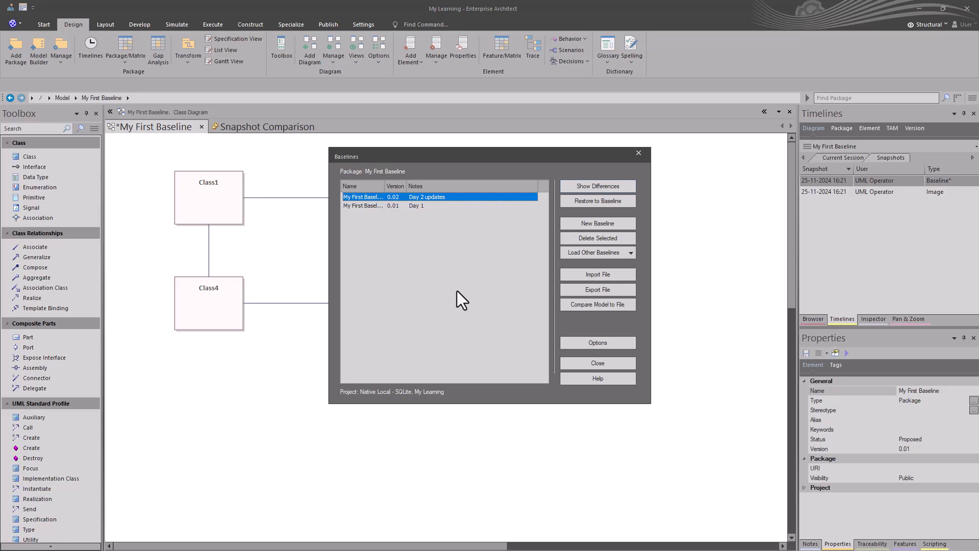
Step: Start exporting the baseline to an XML file, then cancel without saving
click(608, 288)
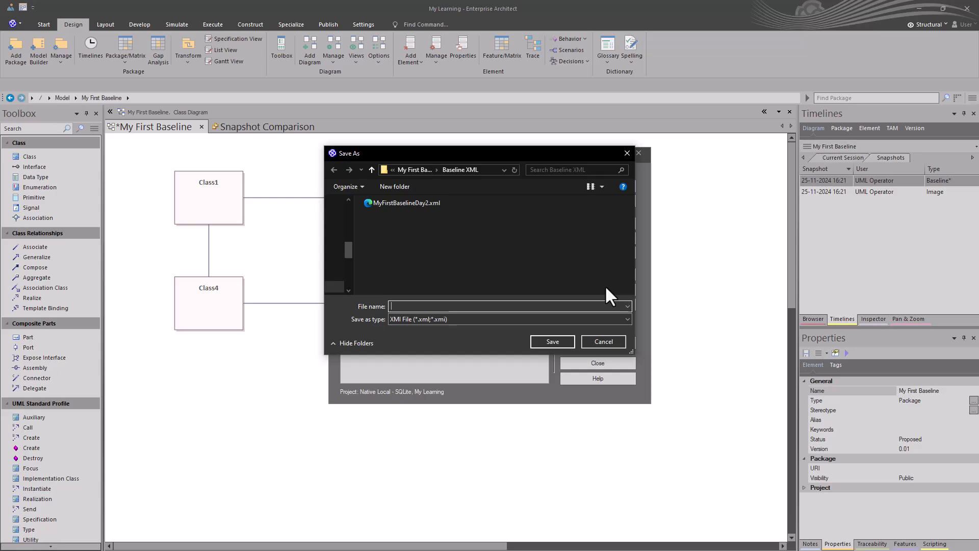
click(603, 342)
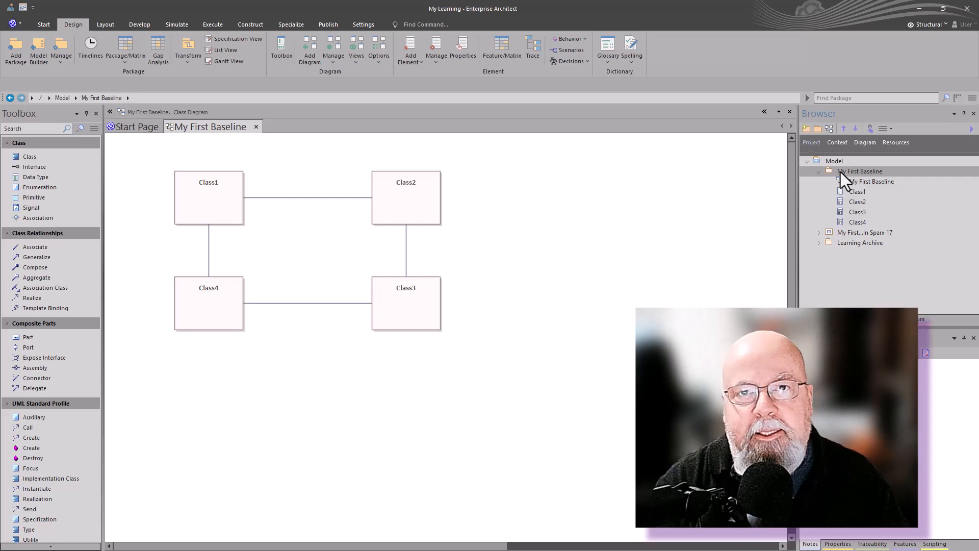
Step: Reopen and close the baselines list via Ctrl+Alt+B and Design > Manage, then open OurCo KMS Project - Release 1
key(ctrl+alt+b)
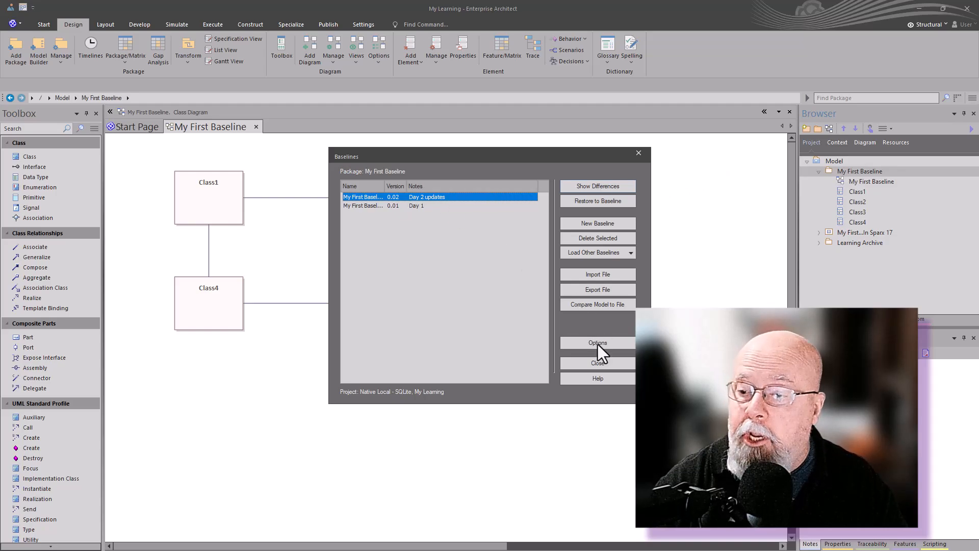
click(598, 364)
click(74, 25)
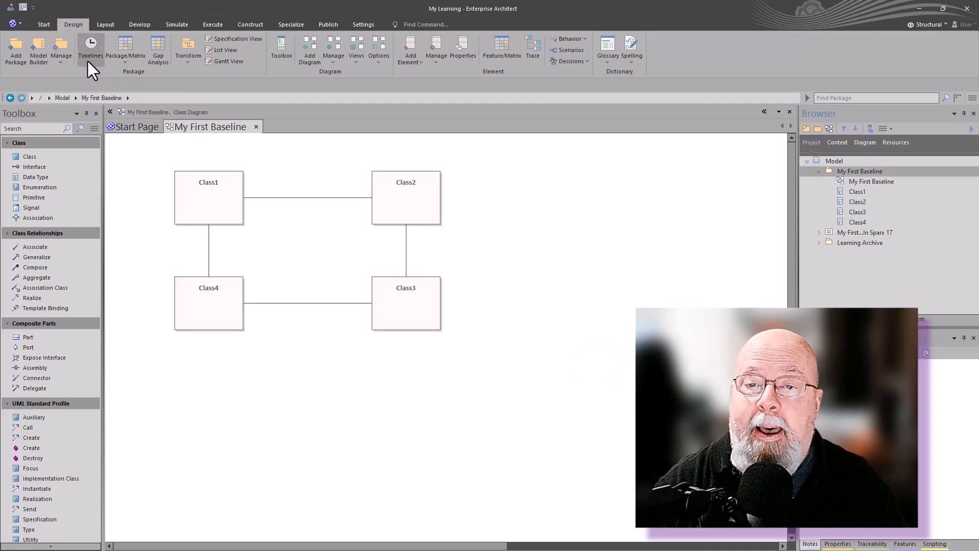
click(66, 59)
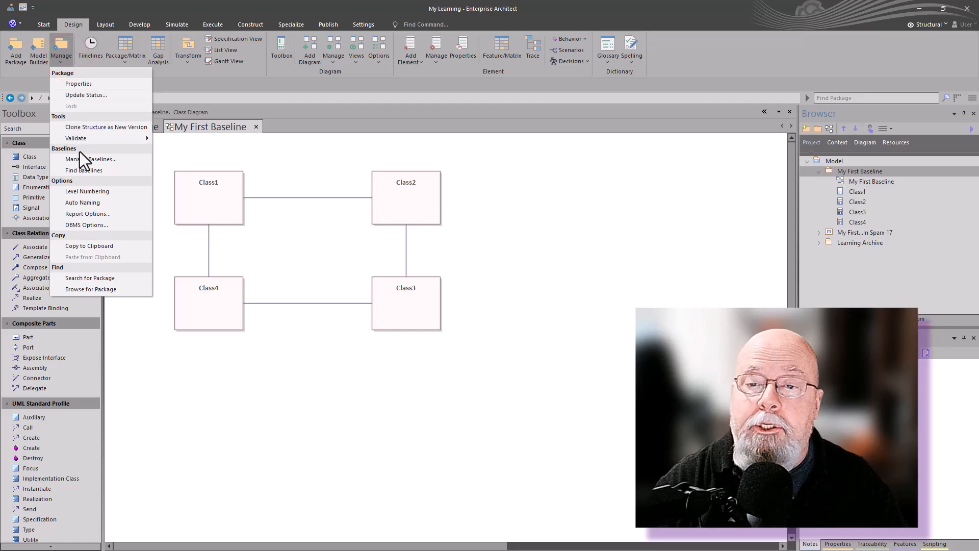
click(81, 159)
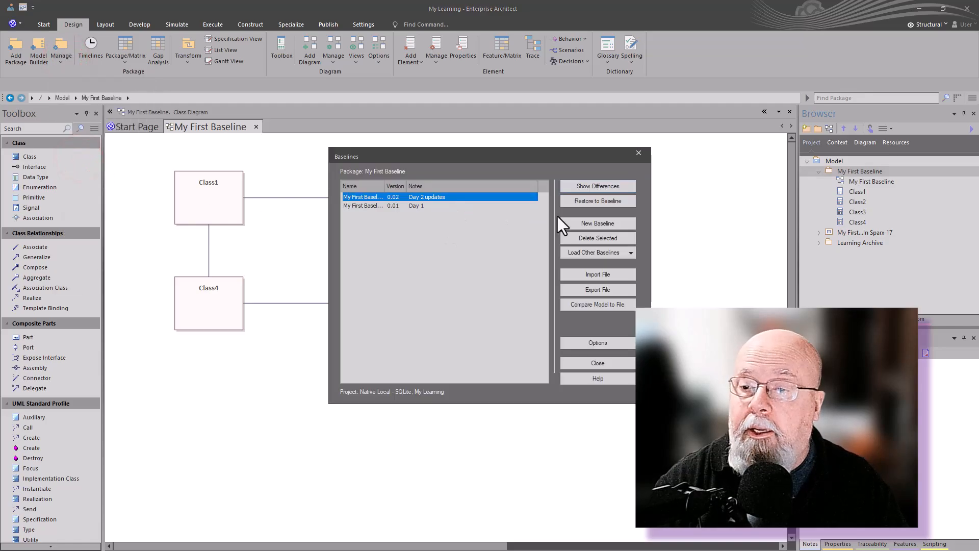
click(613, 363)
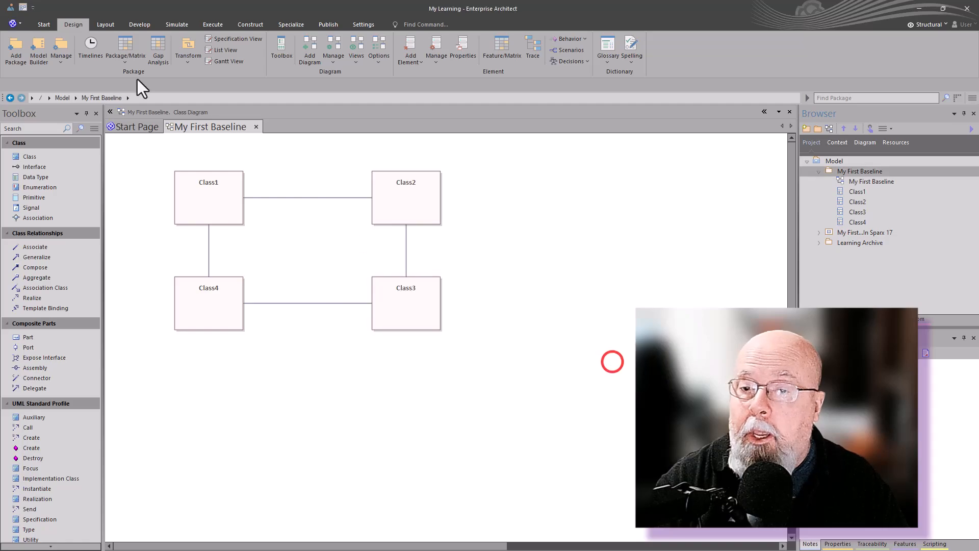
click(64, 61)
click(81, 172)
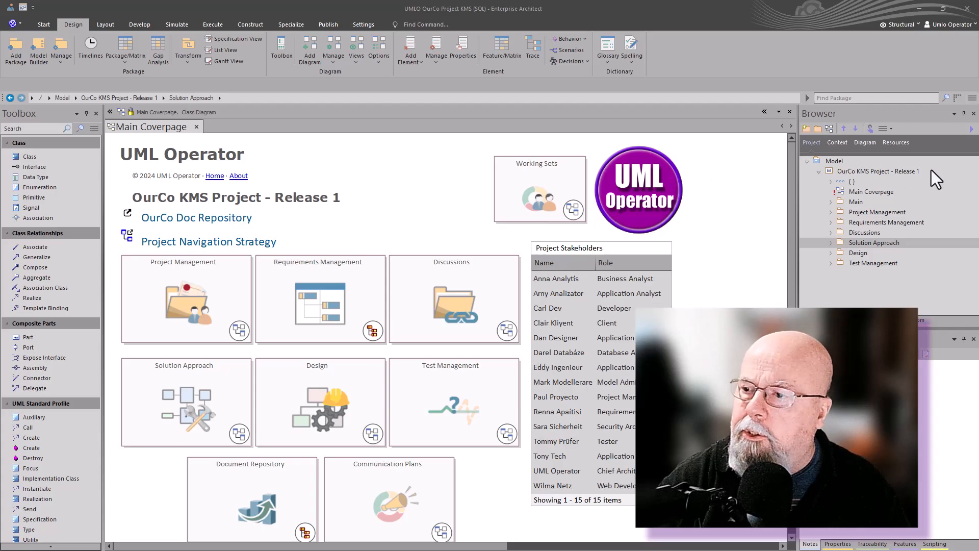
click(837, 172)
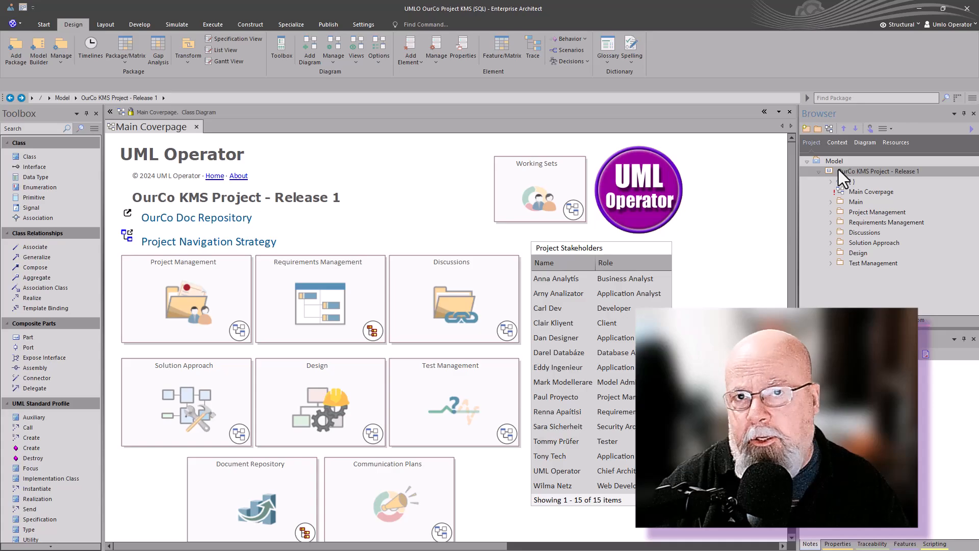
click(59, 63)
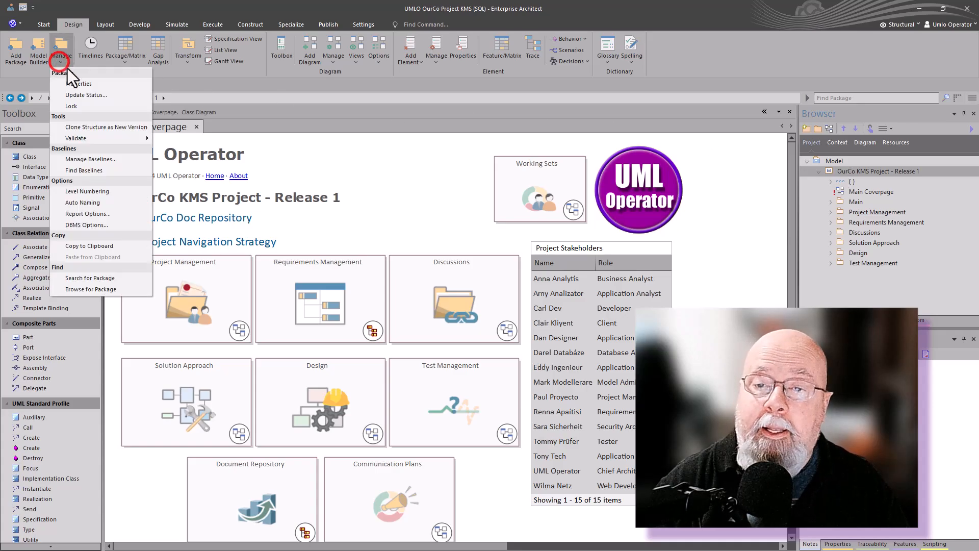
click(80, 158)
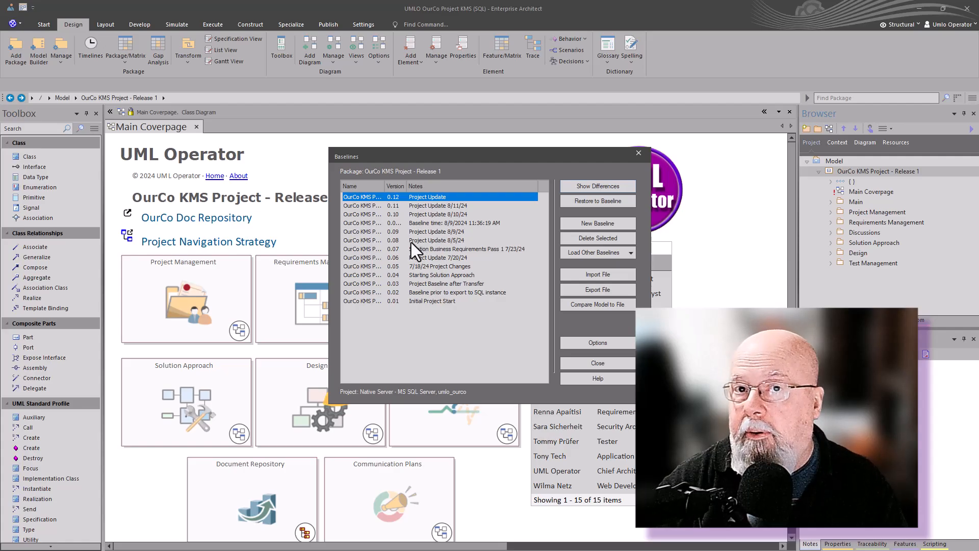
click(595, 364)
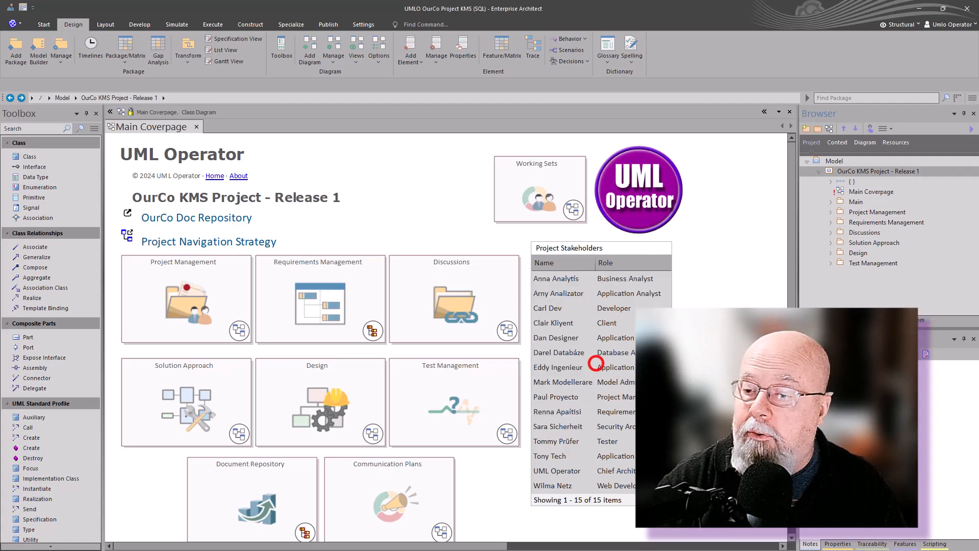
click(851, 168)
click(855, 243)
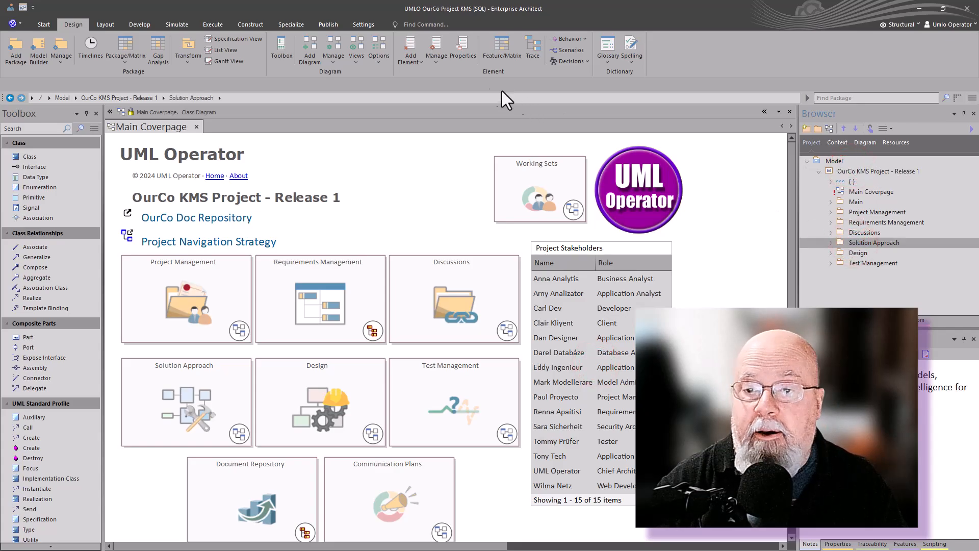
click(61, 63)
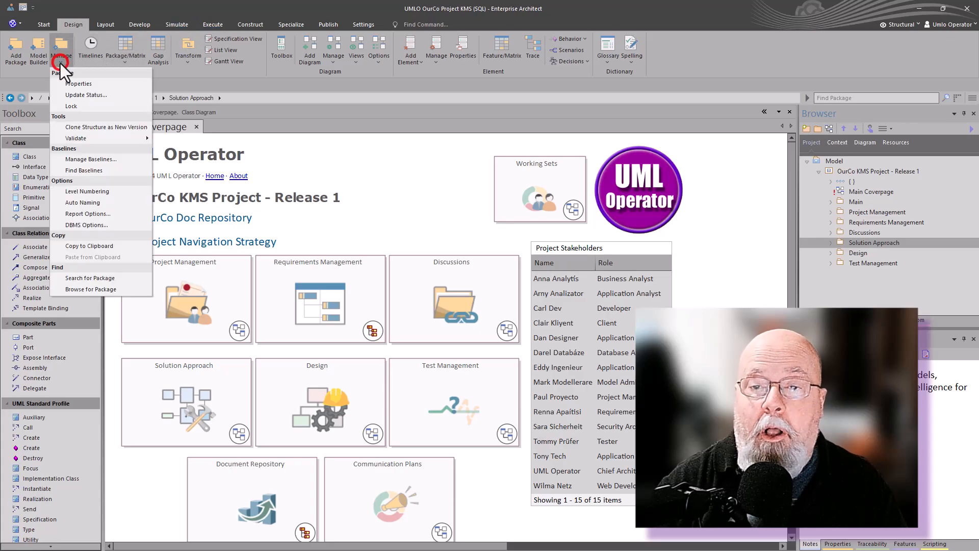
click(89, 159)
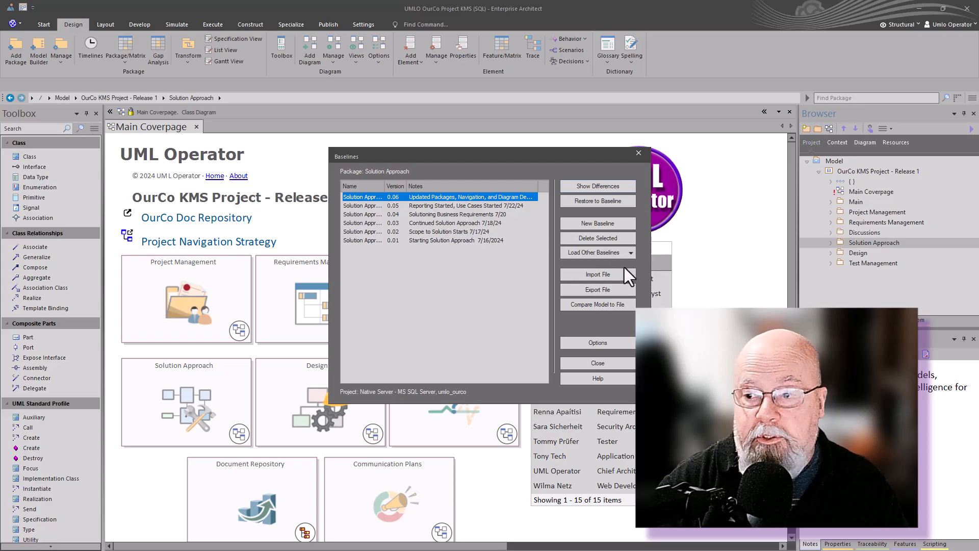
click(606, 365)
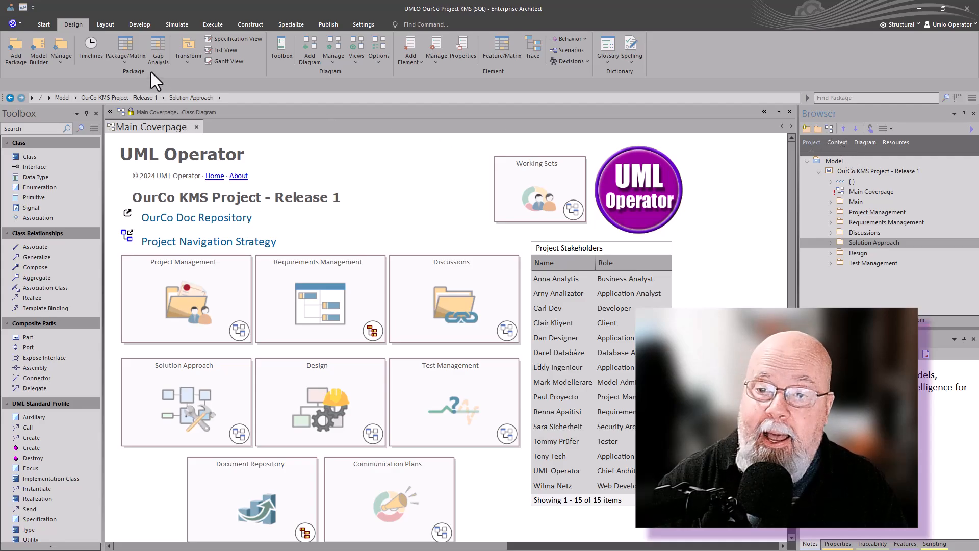
Step: Show the diagram's Timelines, then drill through Solution Approach and Solution Analysis into Building Block Tags
click(87, 50)
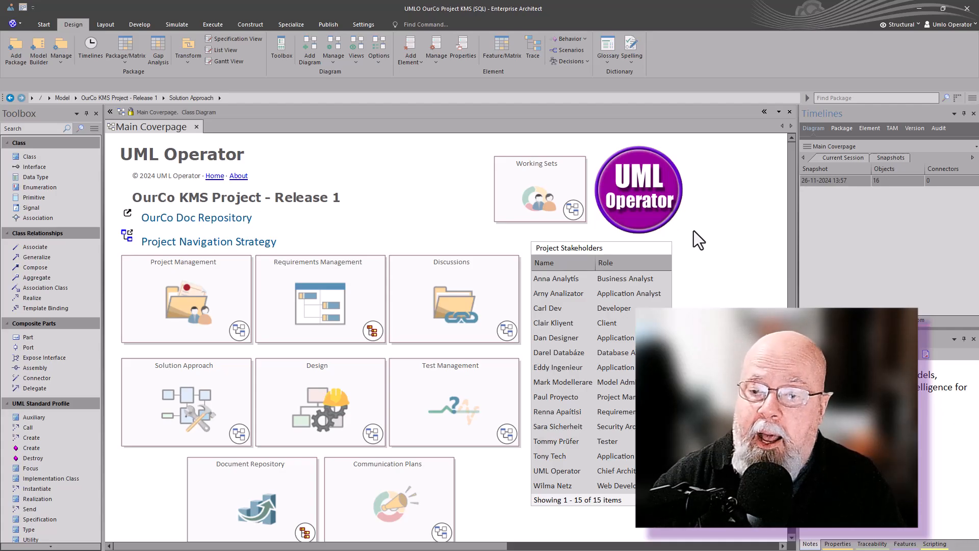
double_click(227, 406)
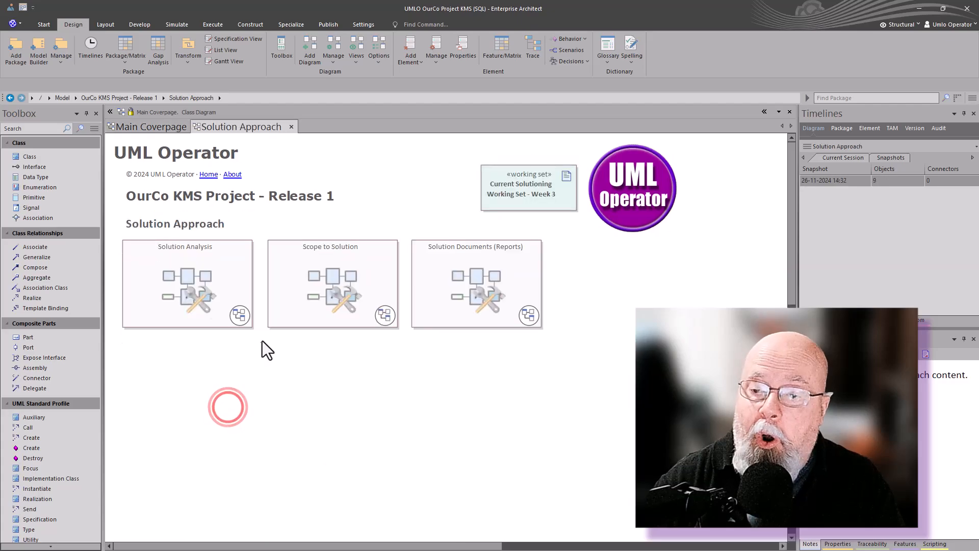
double_click(197, 291)
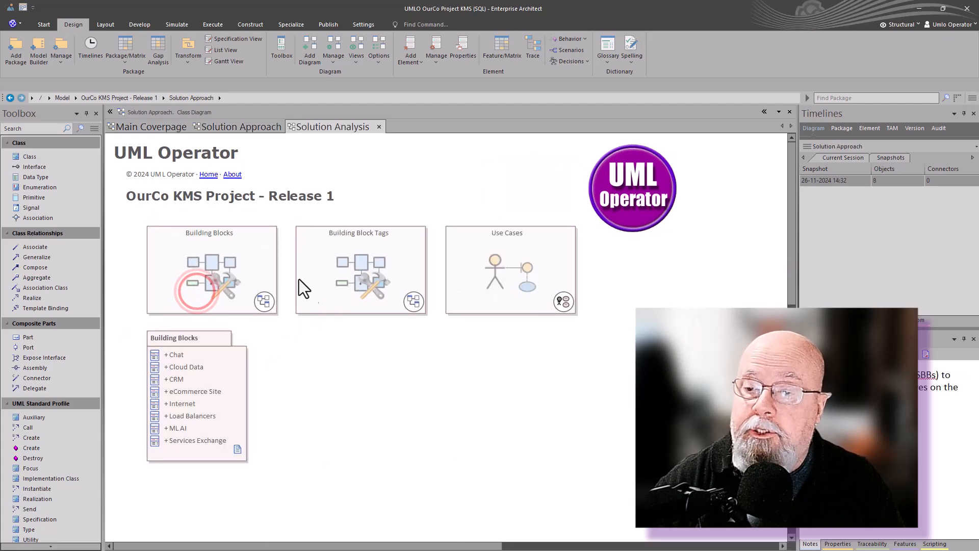
double_click(356, 270)
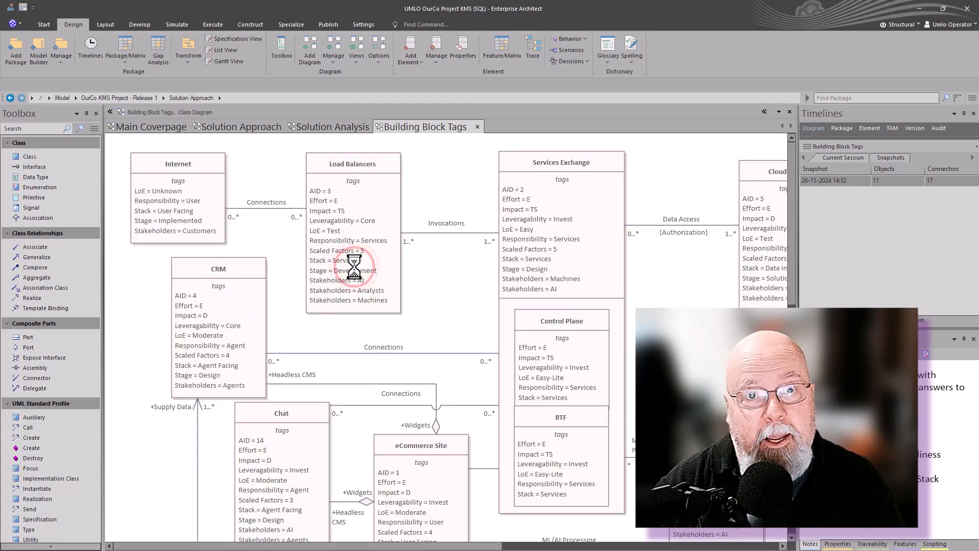